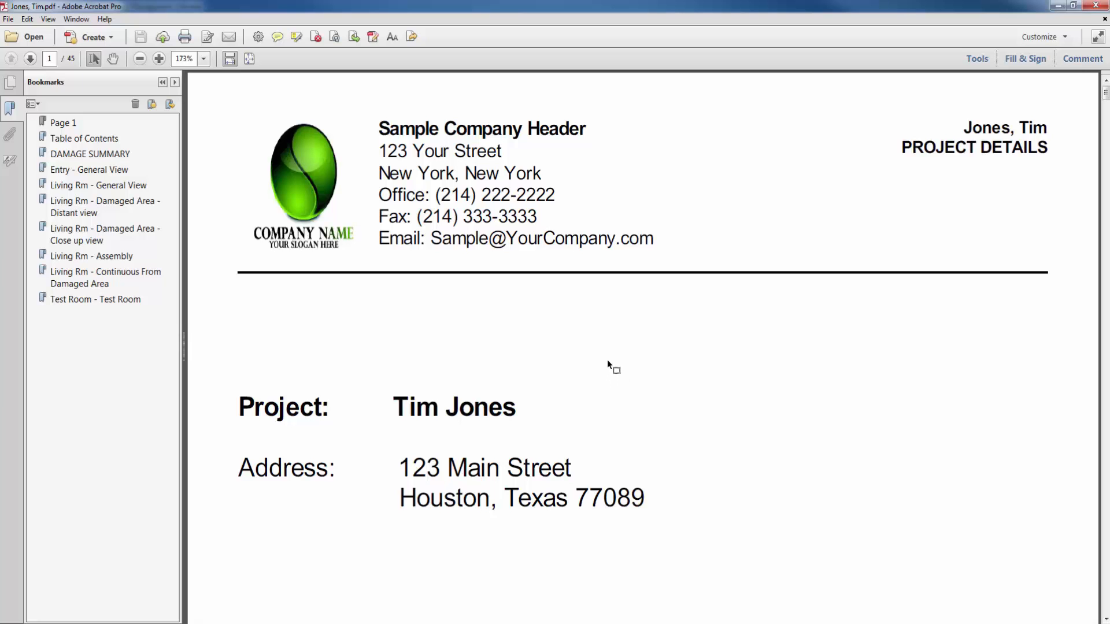
# - Examine the PDF photo report from its cover page through the Living Rm damaged-area close-up picture and its description
pyautogui.scroll(-5, 607, 359)
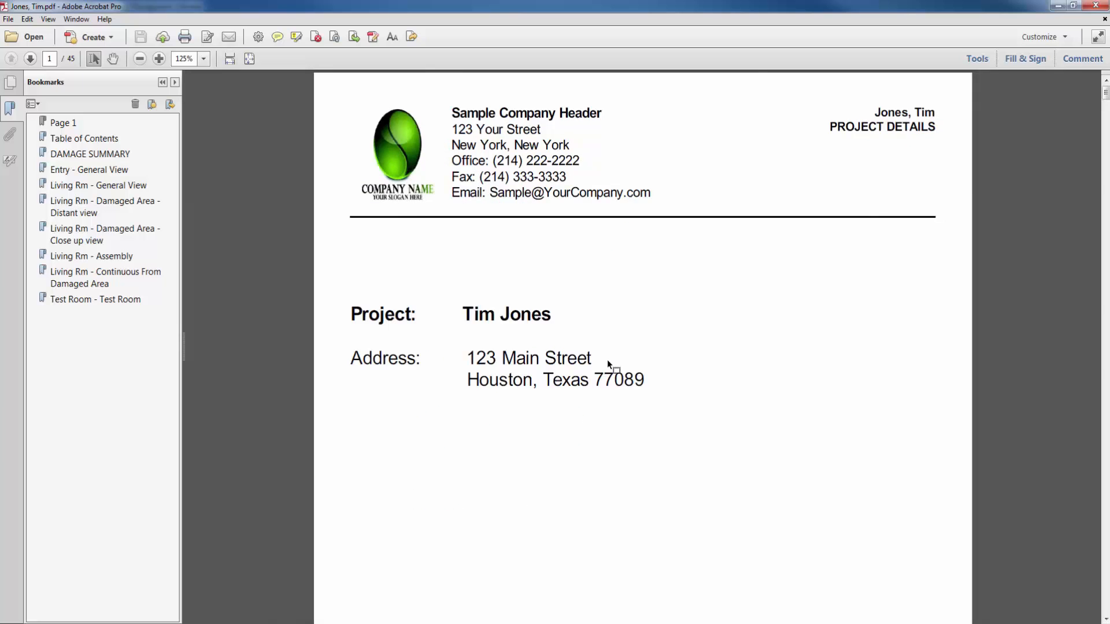
pyautogui.scroll(2, 598, 356)
pyautogui.scroll(-1, 599, 356)
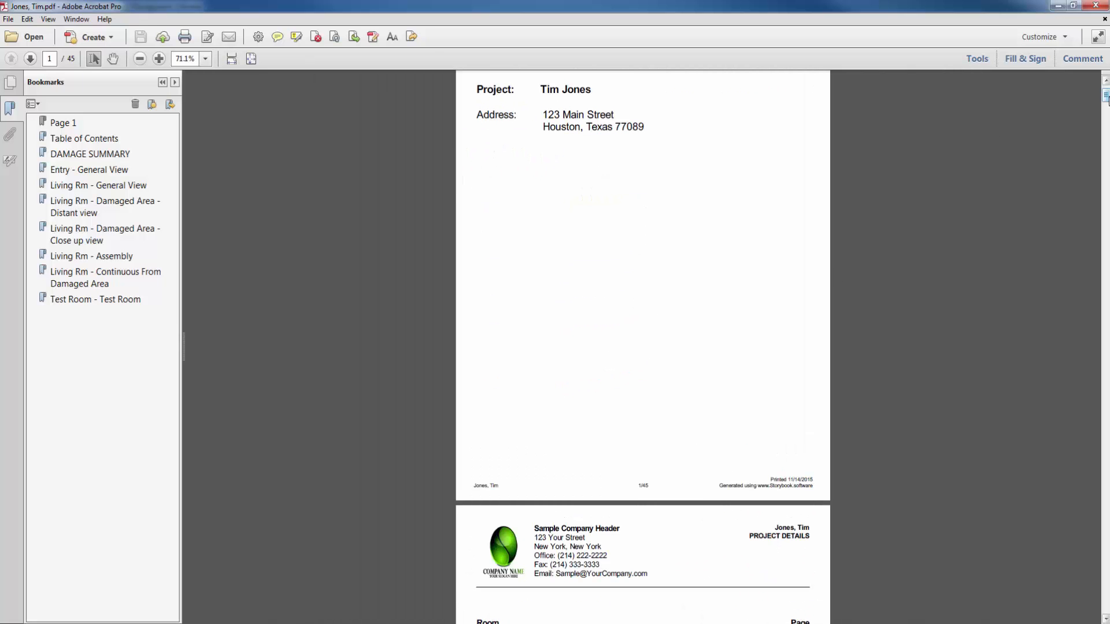
pyautogui.moveTo(1104, 98); pyautogui.dragTo(1103, 144)
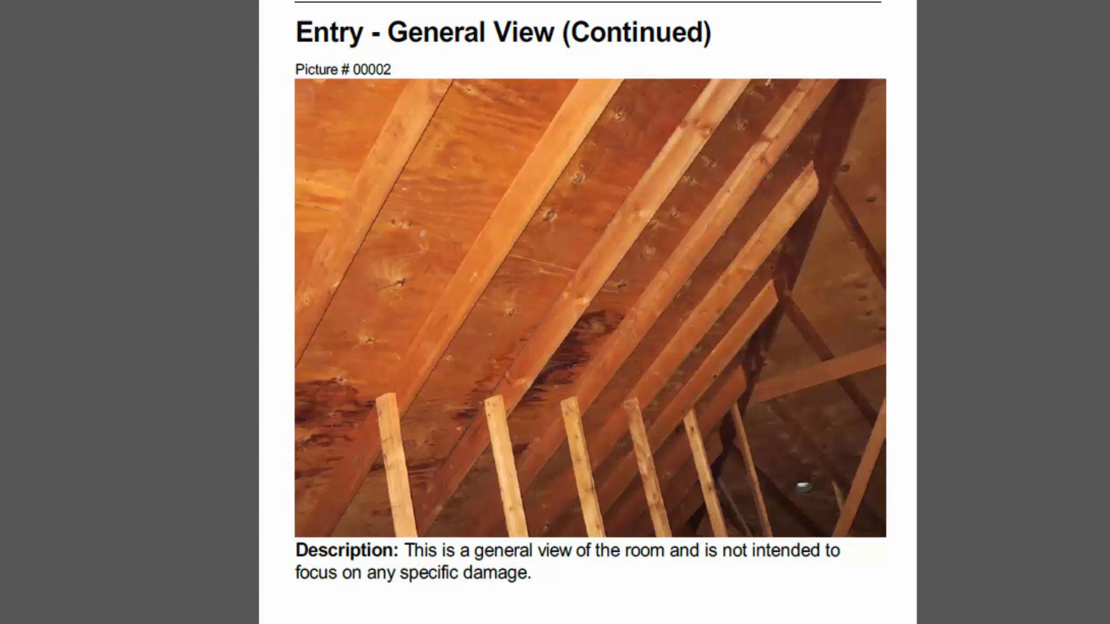
pyautogui.scroll(-20, 587, 312)
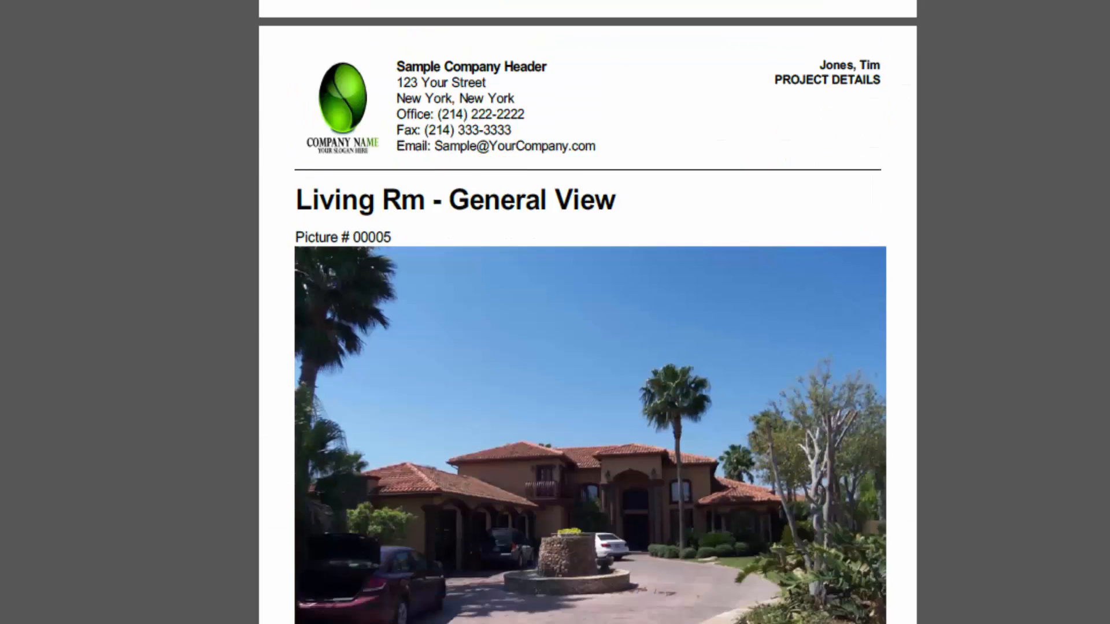
pyautogui.scroll(-20, 587, 312)
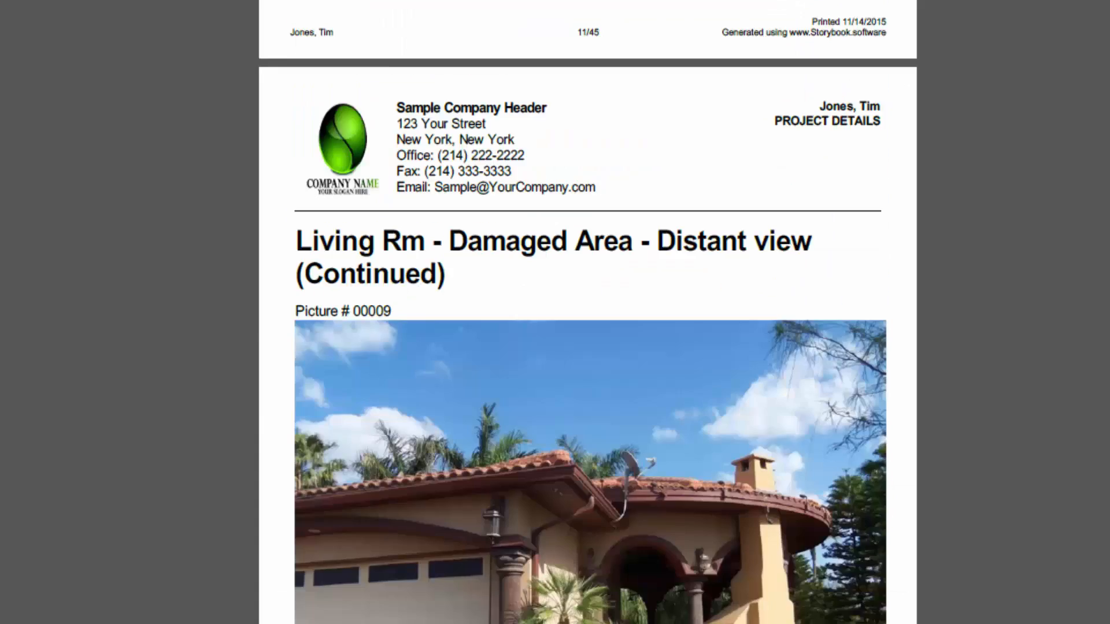
pyautogui.scroll(-4, 587, 312)
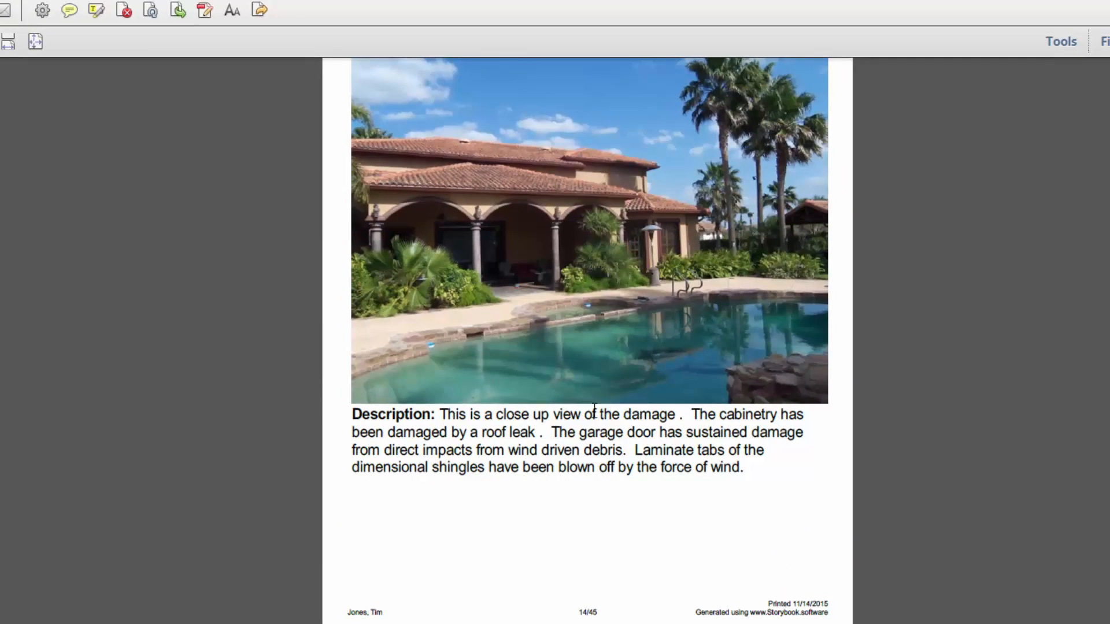
pyautogui.scroll(3, 578, 423)
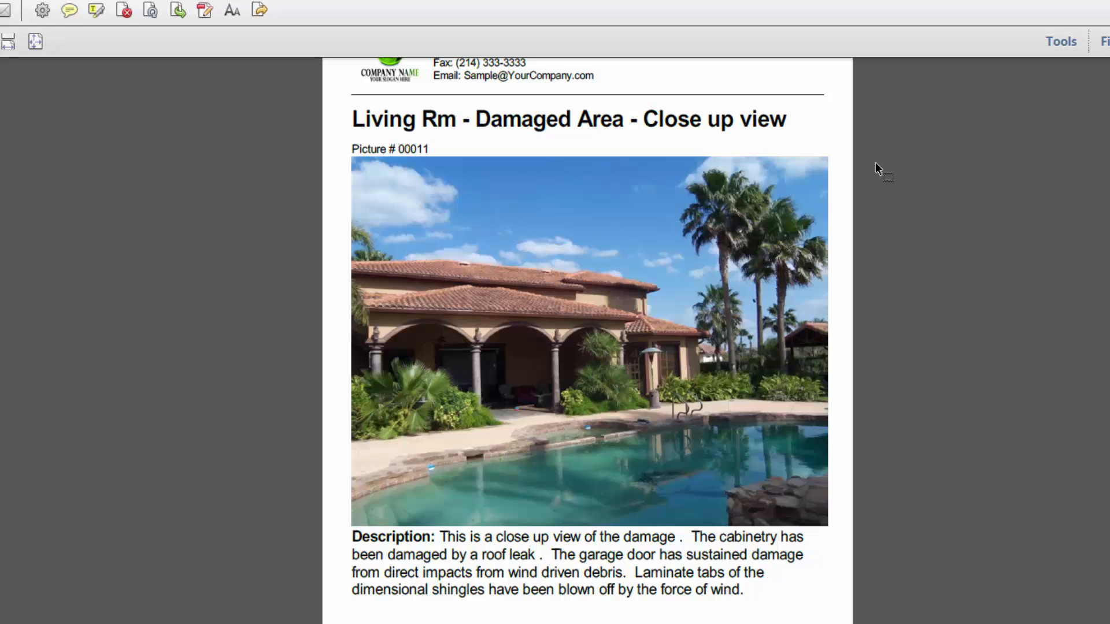
pyautogui.scroll(20, 587, 341)
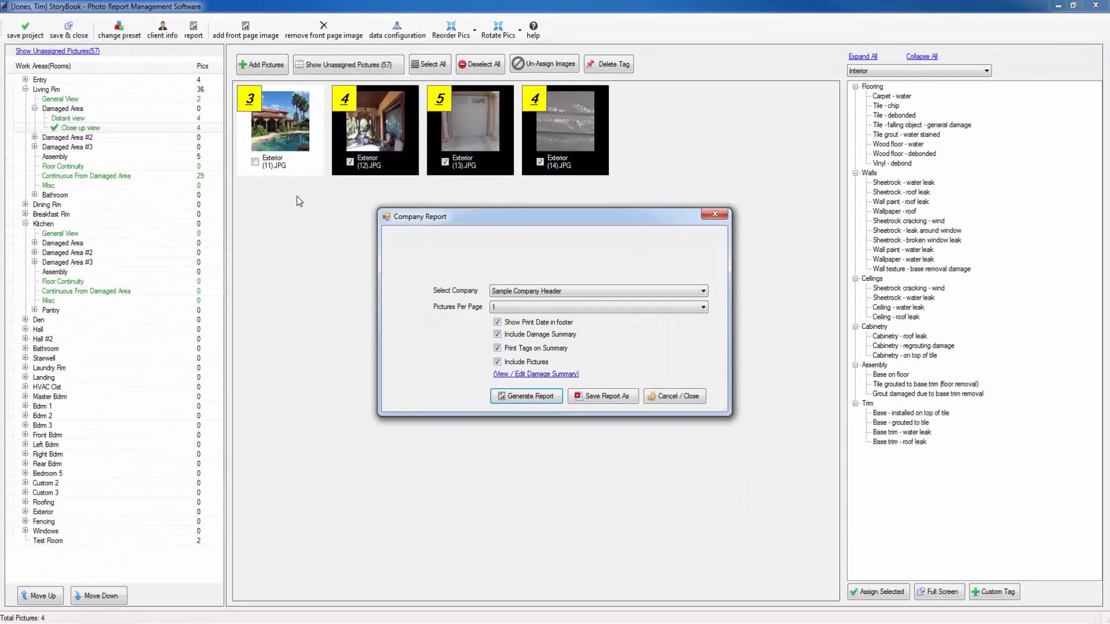
# - Close the report settings and permanently remove Exterior (18).JPG from the project's unassigned pictures
pyautogui.moveTo(584, 213); pyautogui.dragTo(440, 220)
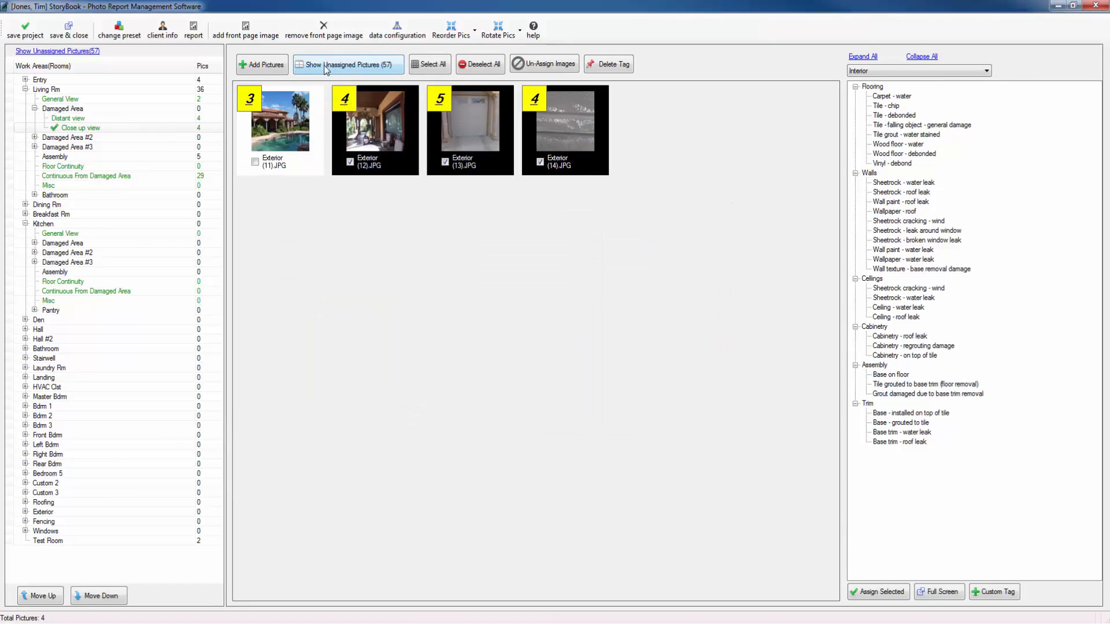
pyautogui.click(352, 66)
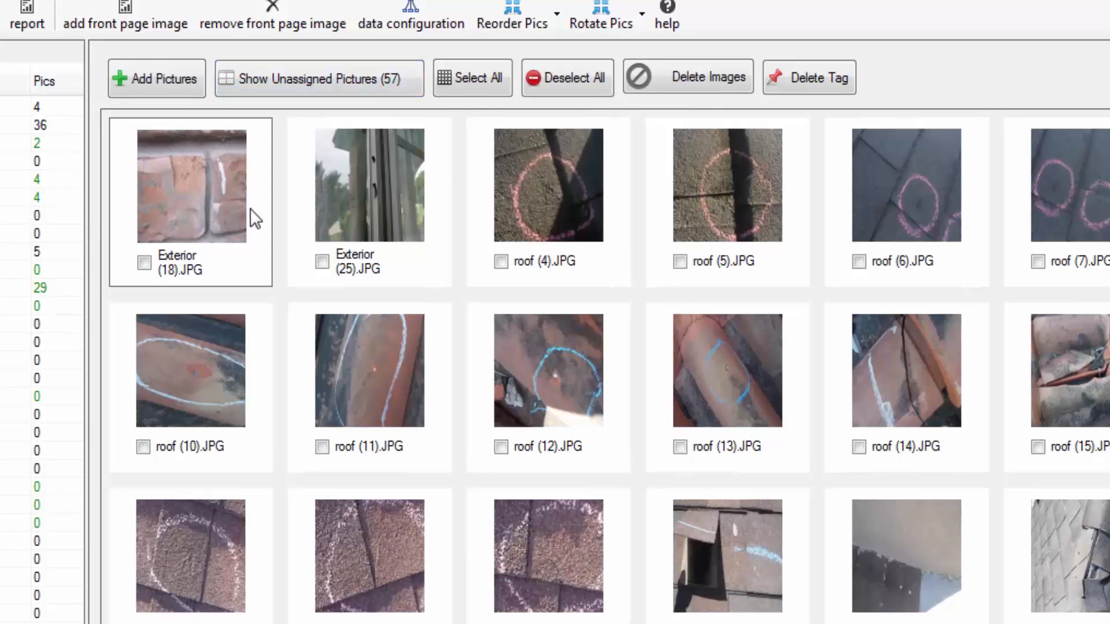
pyautogui.click(203, 182)
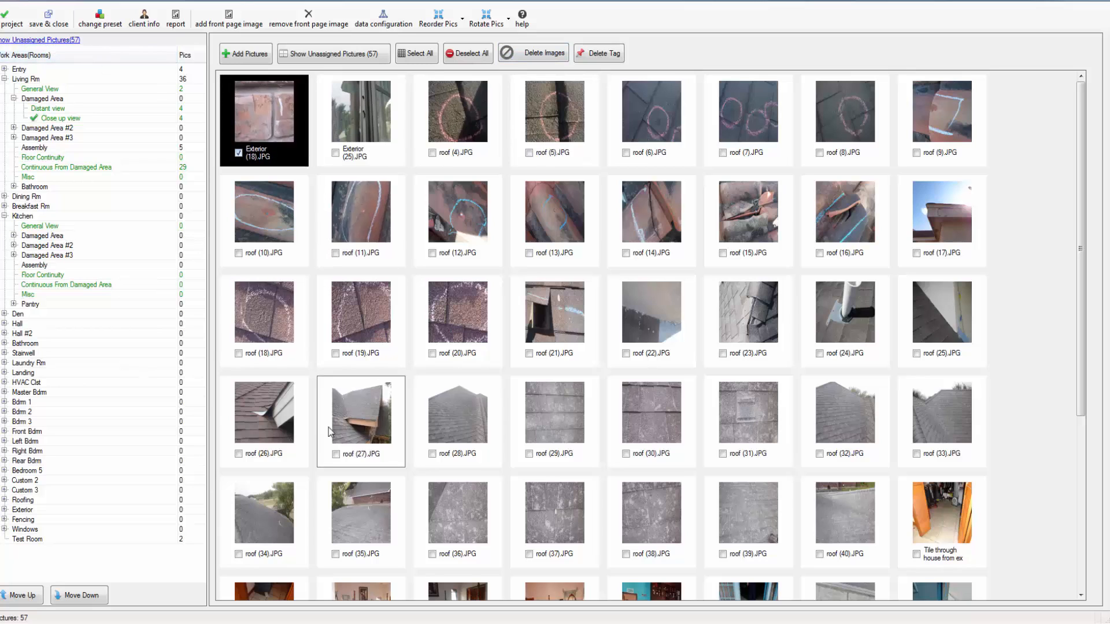
pyautogui.click(533, 53)
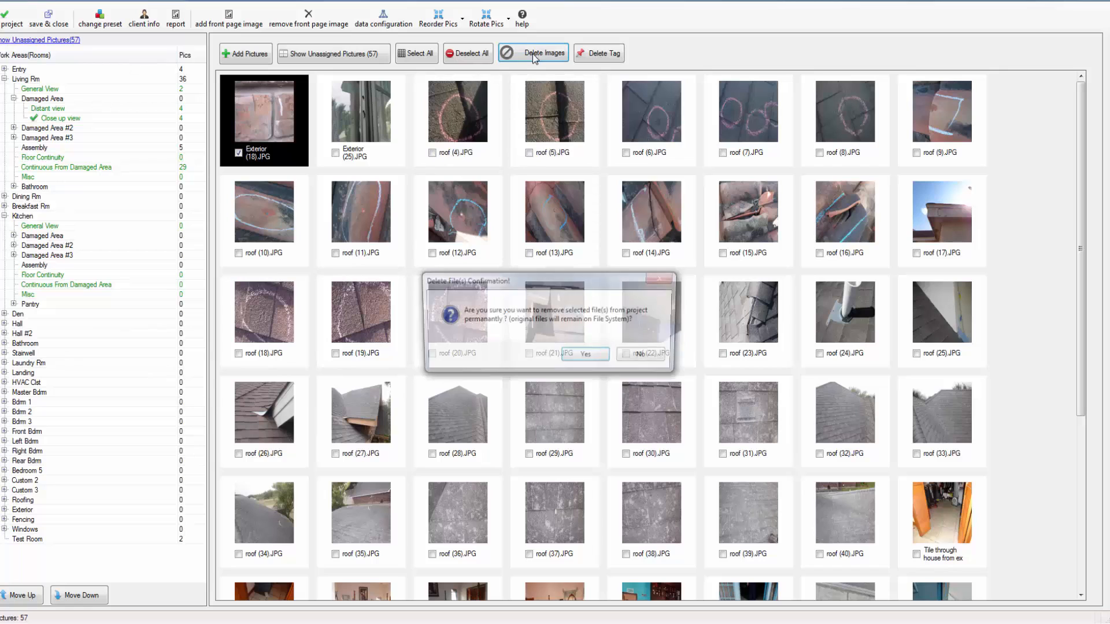
pyautogui.click(587, 357)
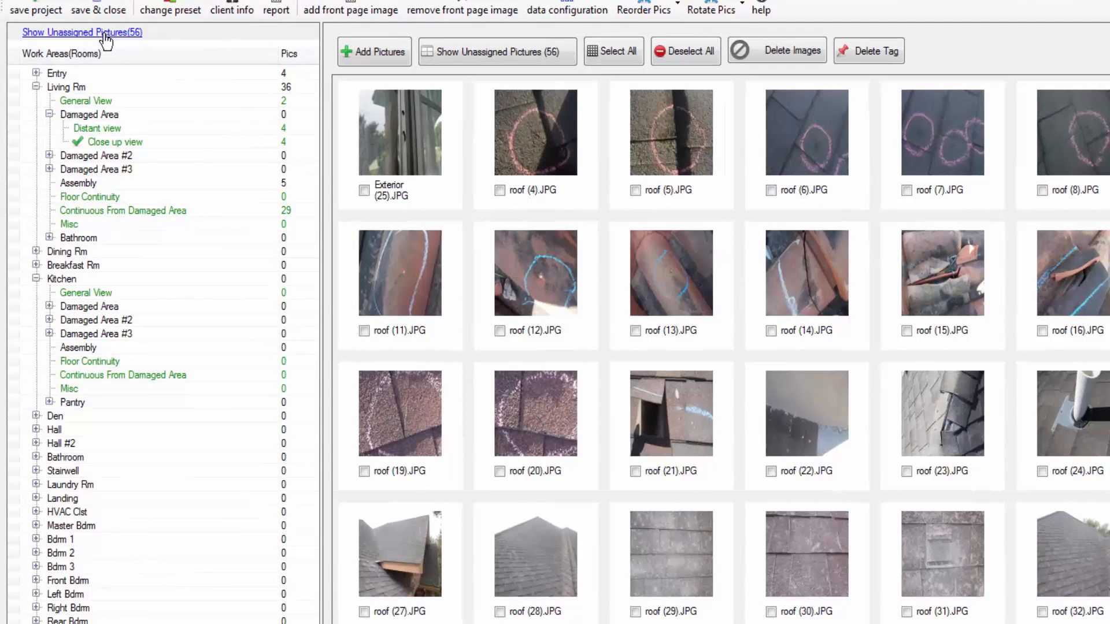
# - Un-assign Exterior (2).JPG from the Living Rm General View
pyautogui.click(80, 89)
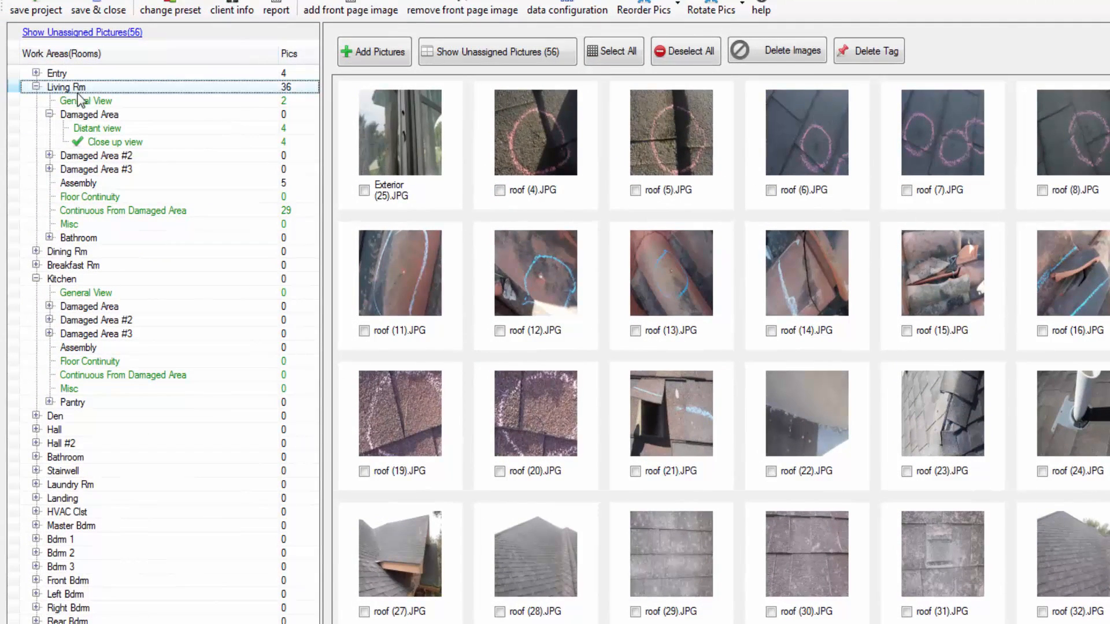
pyautogui.click(80, 99)
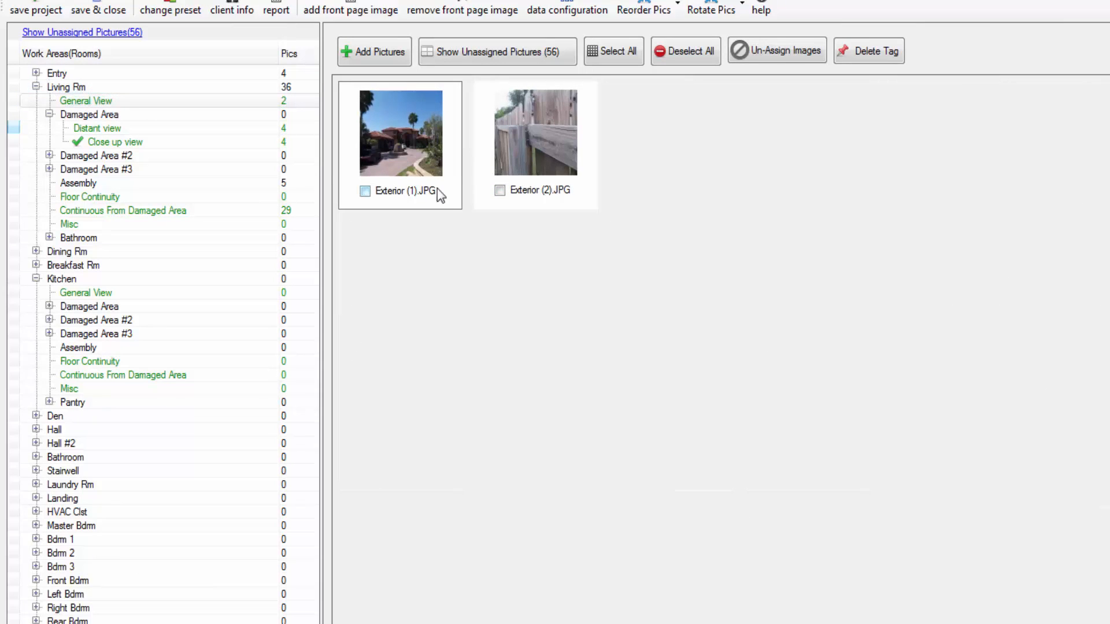
pyautogui.click(499, 130)
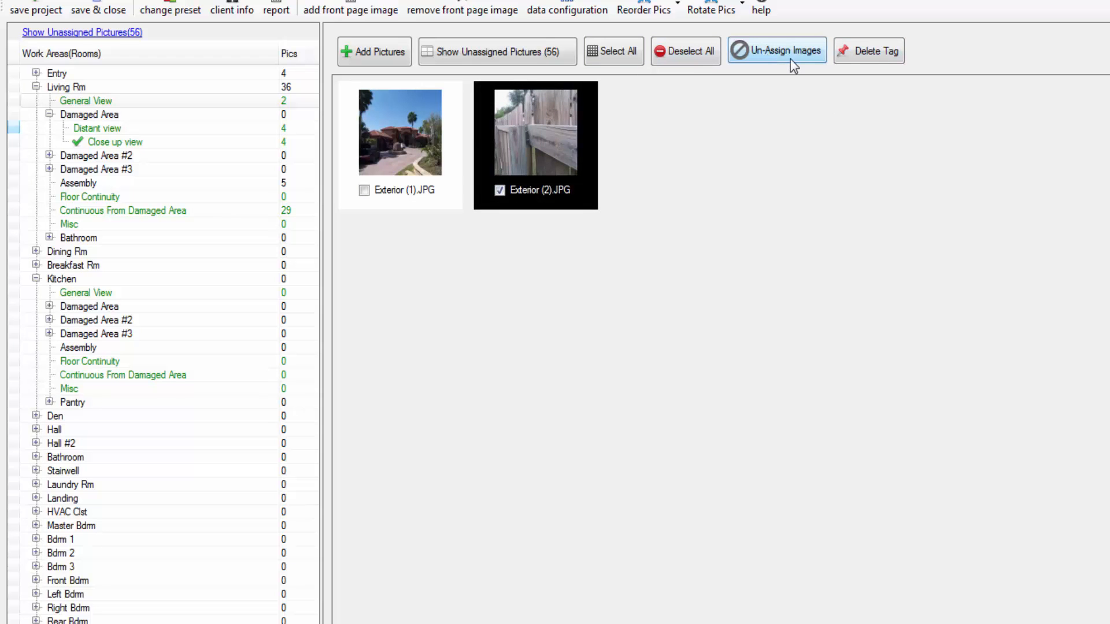
pyautogui.click(786, 52)
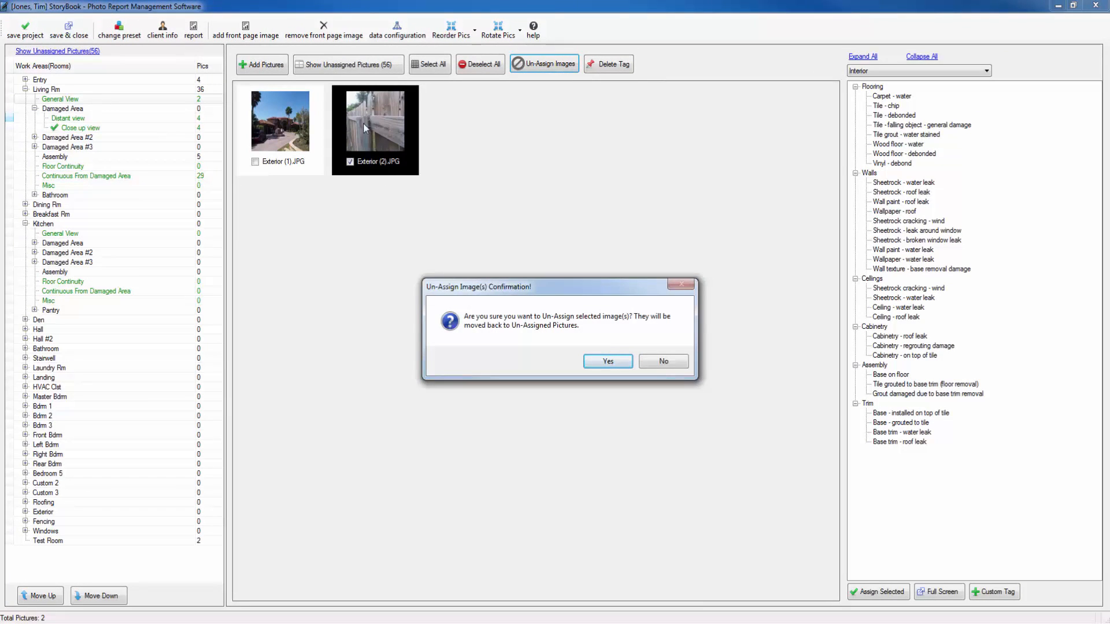
pyautogui.click(608, 361)
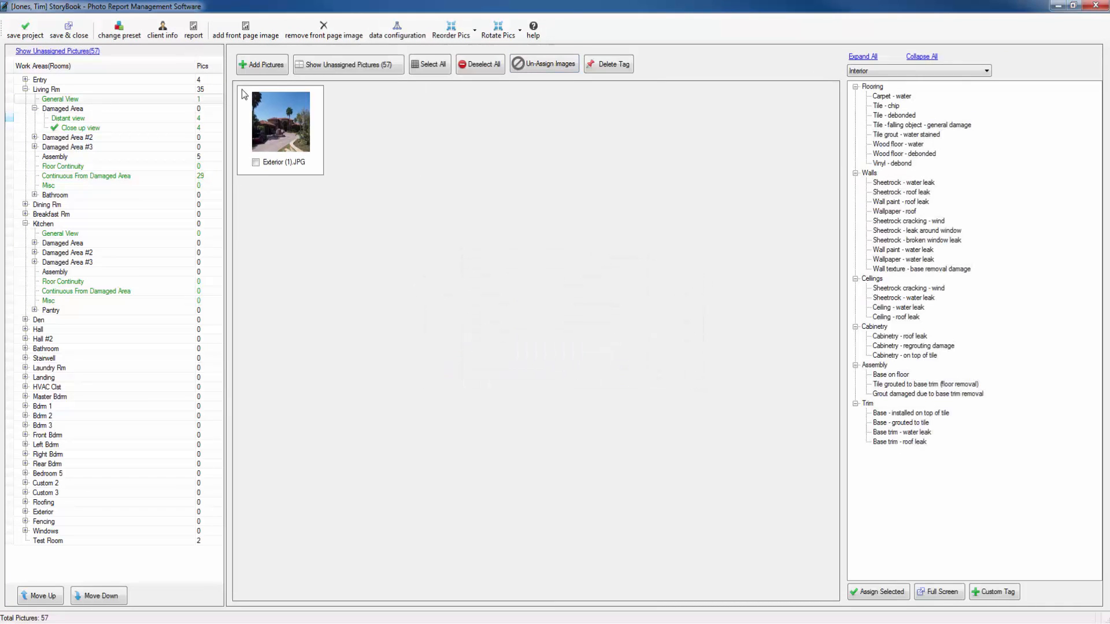
# - Find Exterior (2).JPG among the unassigned pictures and permanently remove it from the project
pyautogui.click(74, 51)
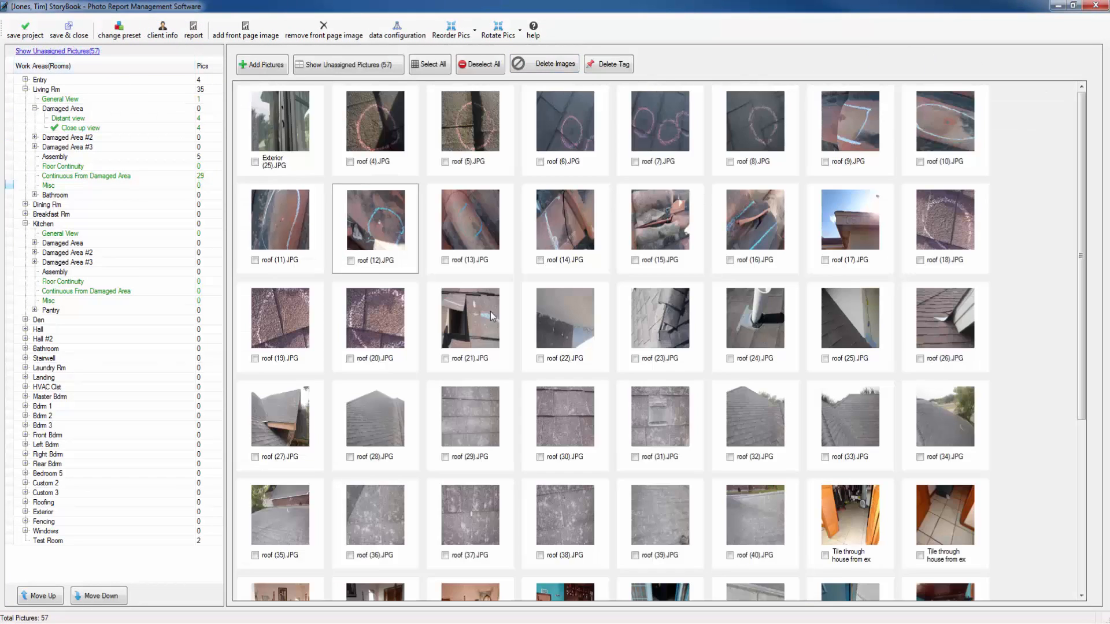
pyautogui.scroll(-3, 578, 299)
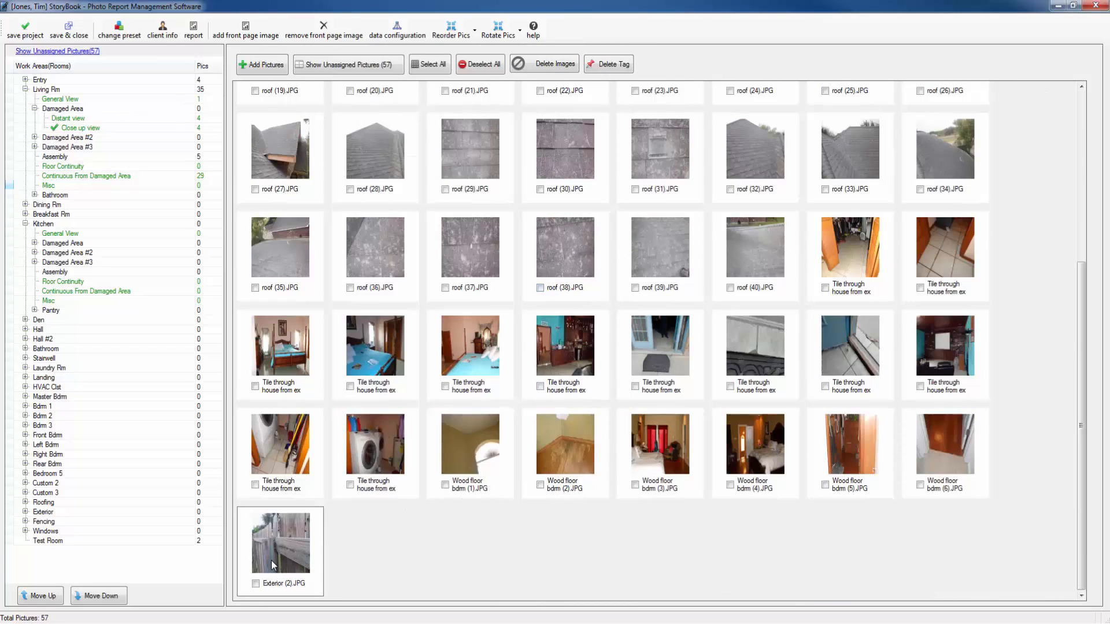
pyautogui.click(289, 548)
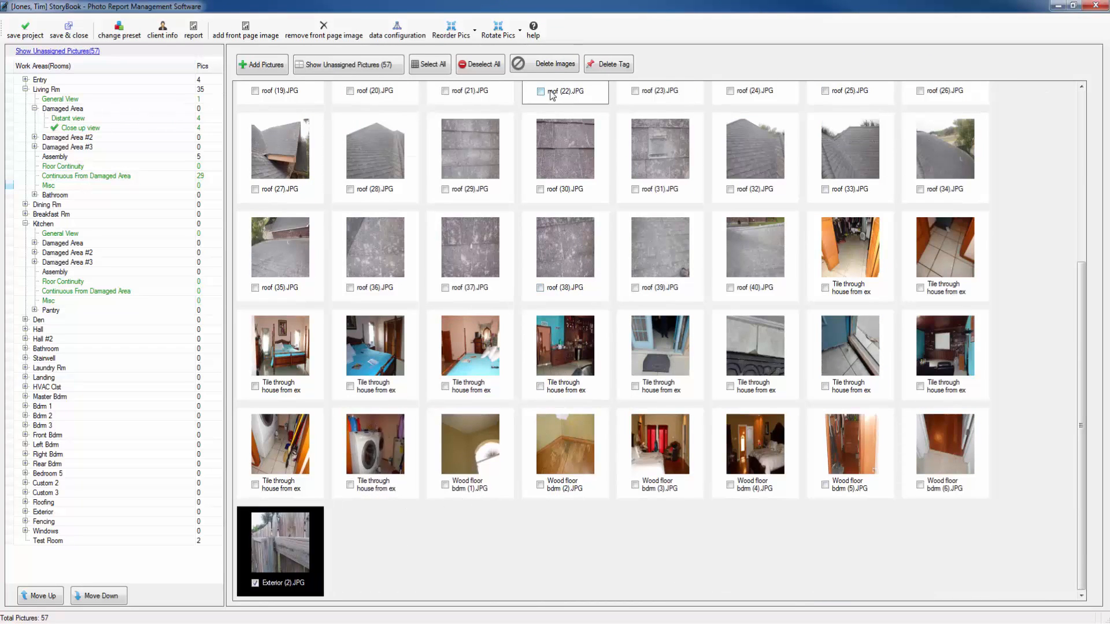
pyautogui.click(555, 63)
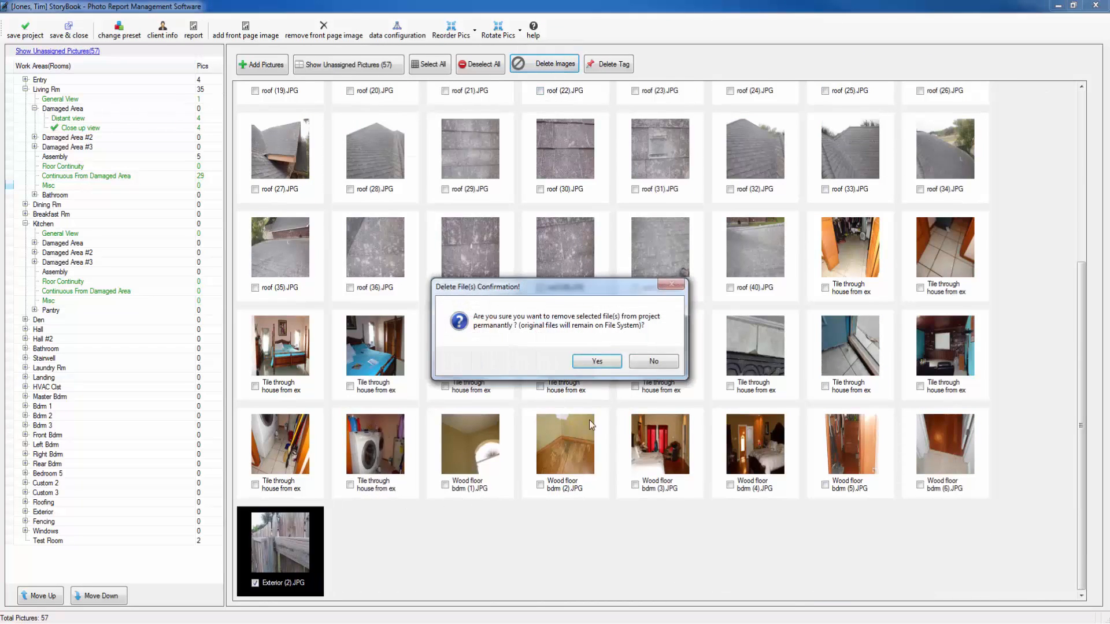
pyautogui.click(601, 361)
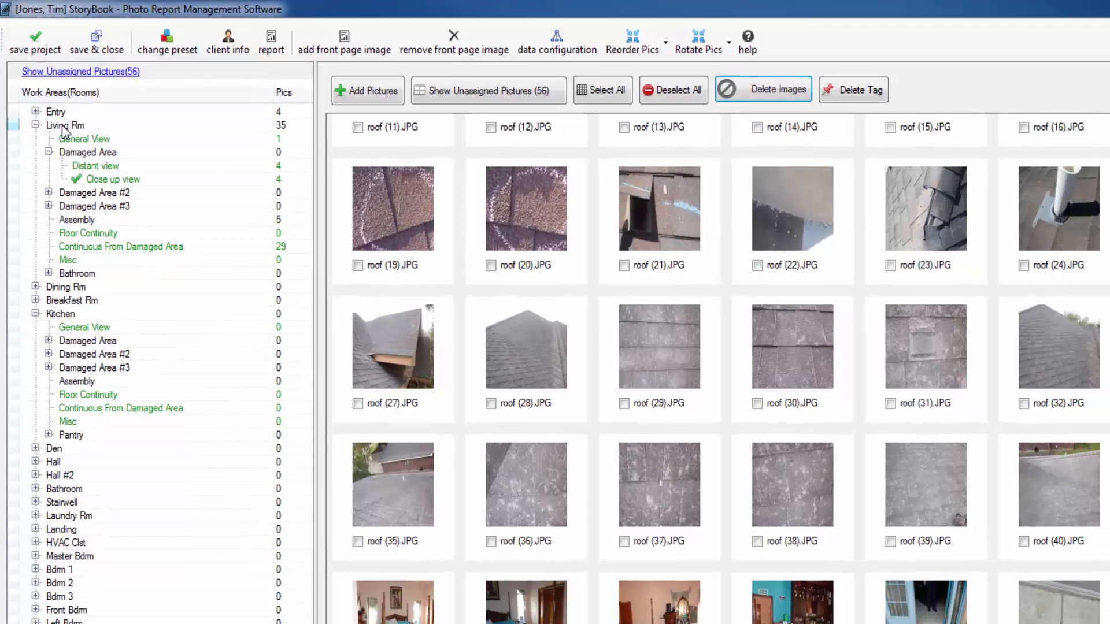
# - Try to assign the unassigned picture roof (19).JPG directly to the Living Rm room heading
pyautogui.click(63, 129)
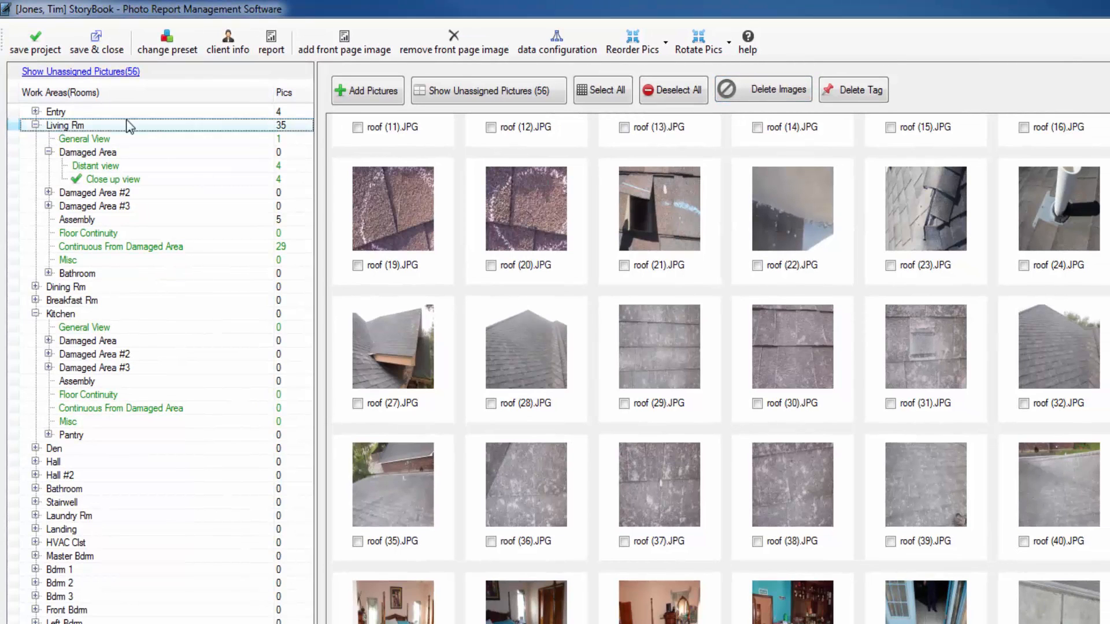
pyautogui.click(384, 215)
pyautogui.moveTo(385, 215); pyautogui.dragTo(90, 128)
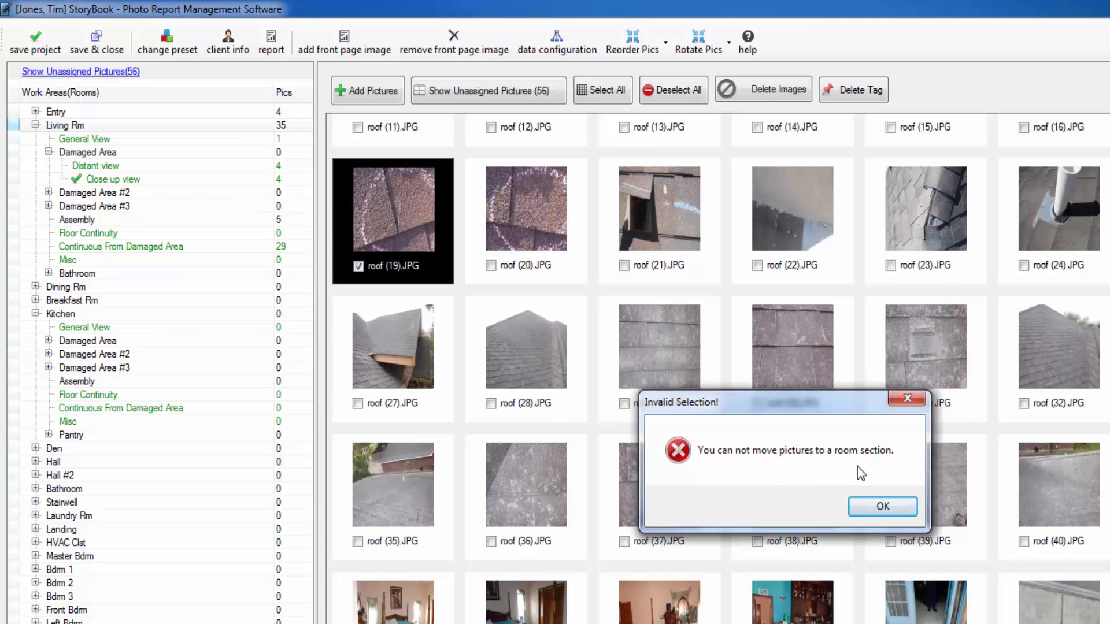
pyautogui.click(879, 506)
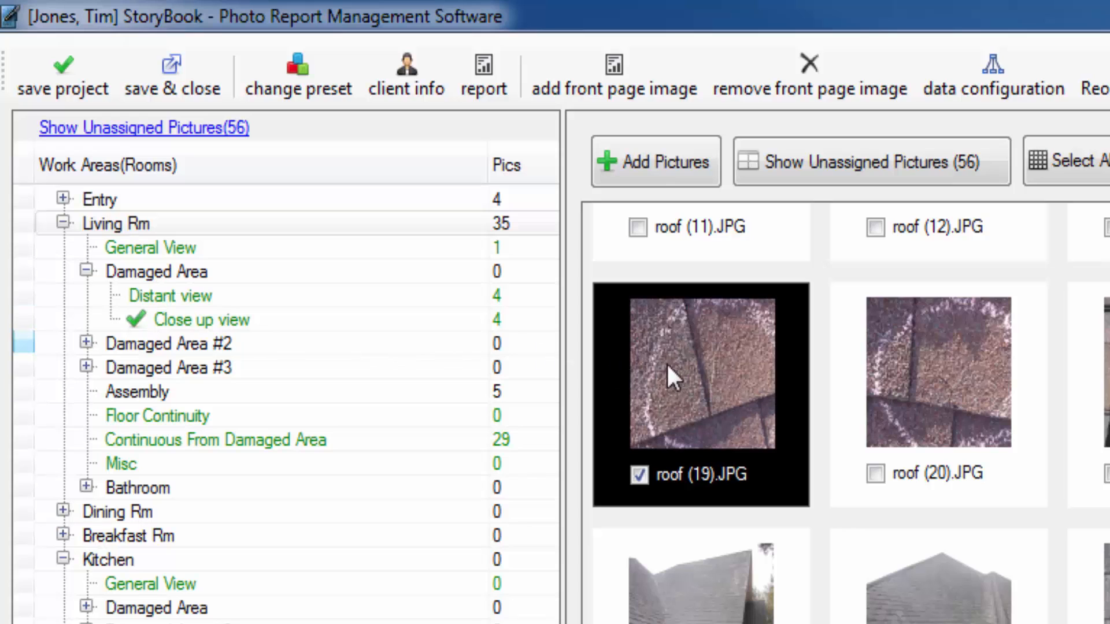
# - Assign roof (19).JPG to the Close up view of the Living Rm Damaged Area
pyautogui.moveTo(667, 363); pyautogui.dragTo(179, 268)
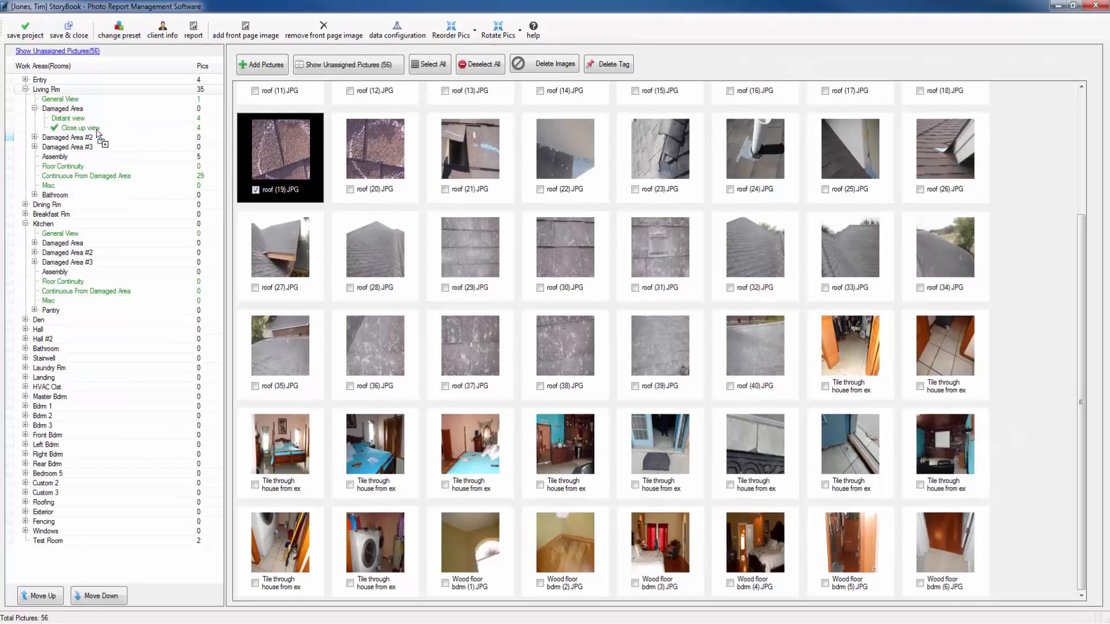
pyautogui.moveTo(97, 133); pyautogui.dragTo(96, 133)
# - Review the client information for the project and save its details
pyautogui.click(162, 30)
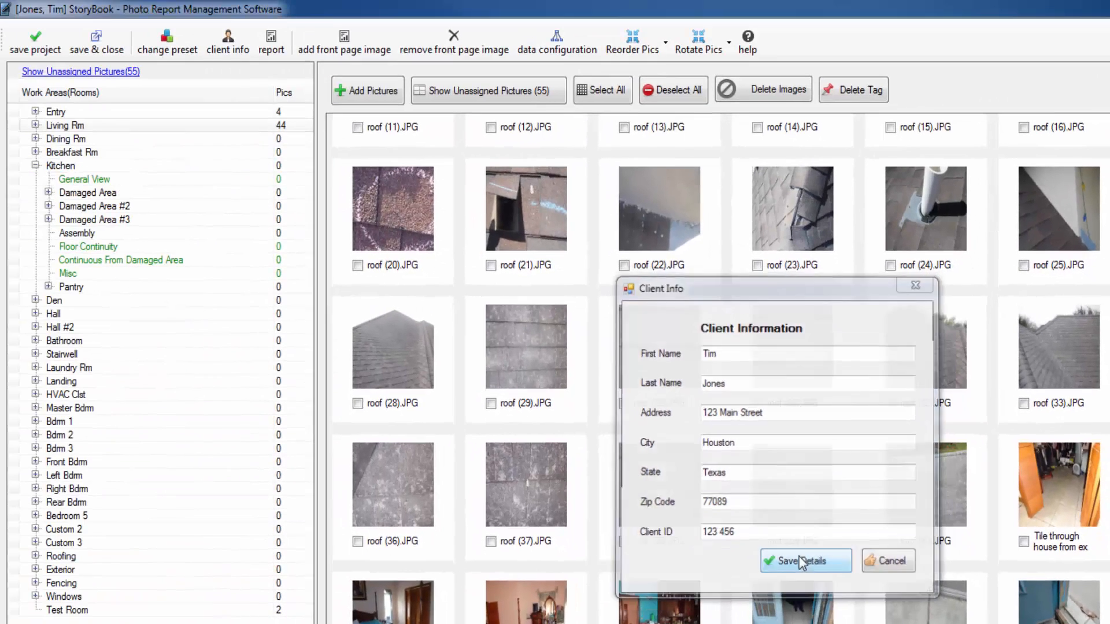
pyautogui.click(614, 520)
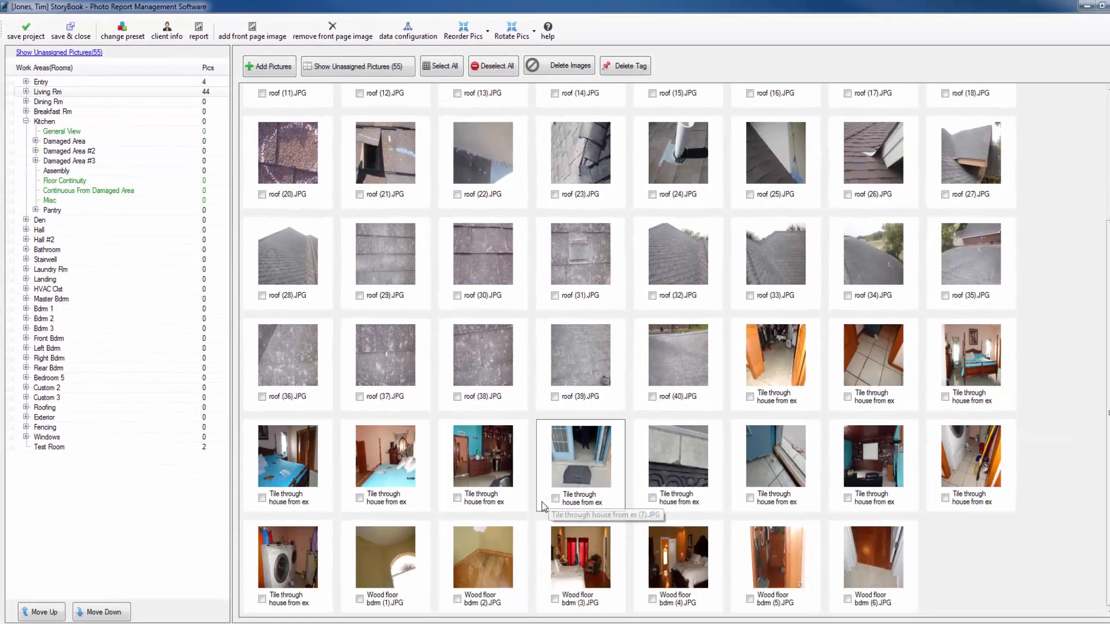
# - Set the "Tile through house from ex" picture of the four-poster bed as the report's front page image
pyautogui.click(989, 383)
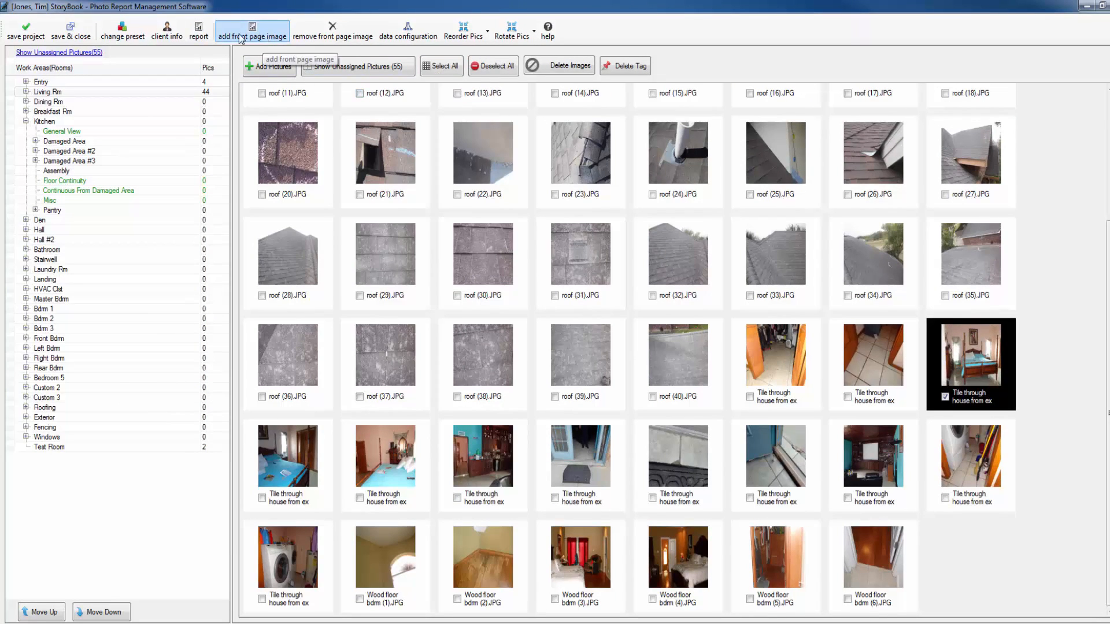
pyautogui.click(261, 37)
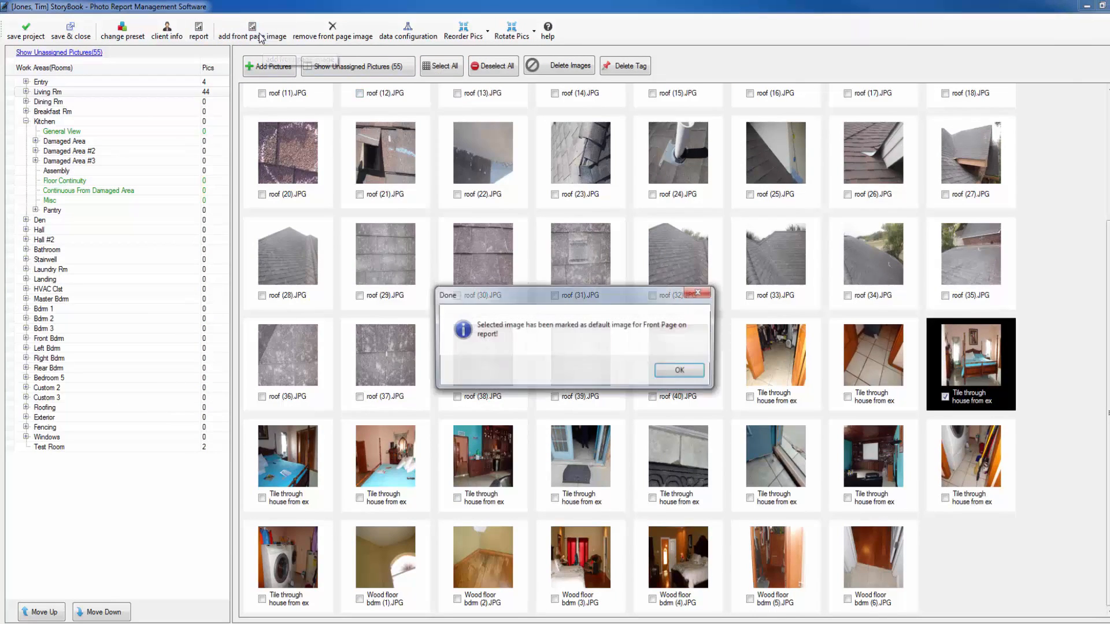
pyautogui.click(681, 371)
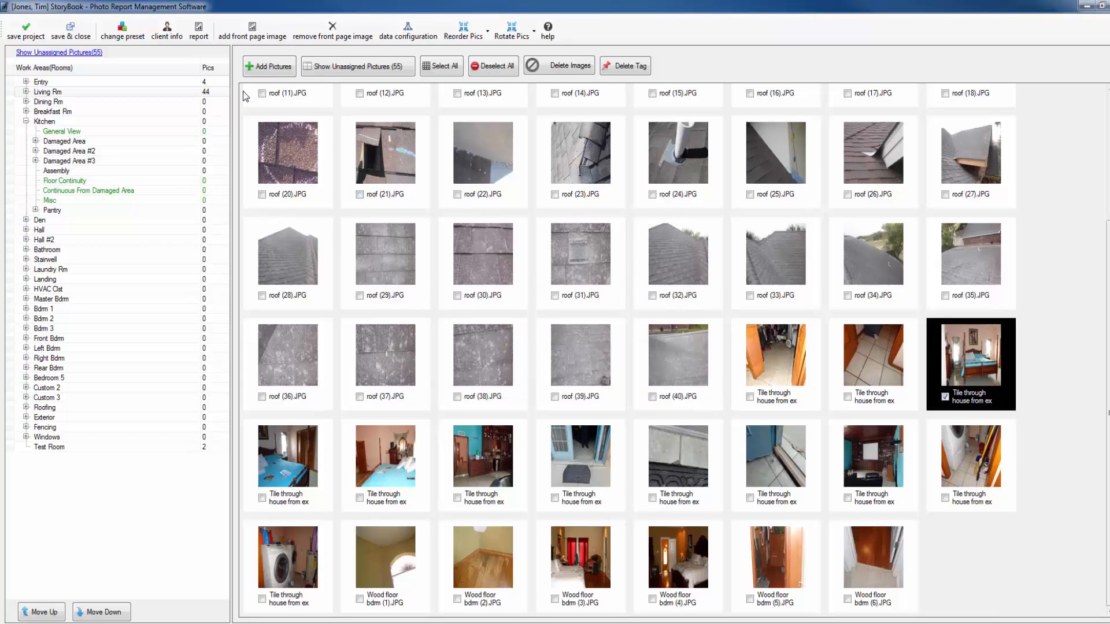
# - Generate the company report with Sample Company Header and 1 picture per page, and check the cover page of the PDF
pyautogui.click(198, 32)
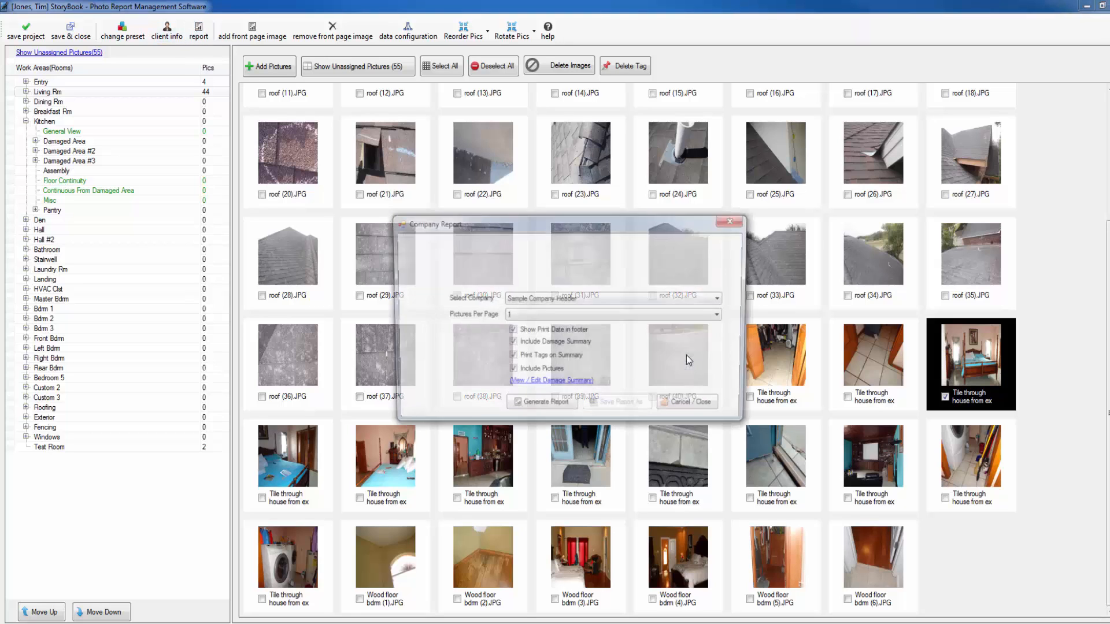
pyautogui.click(545, 407)
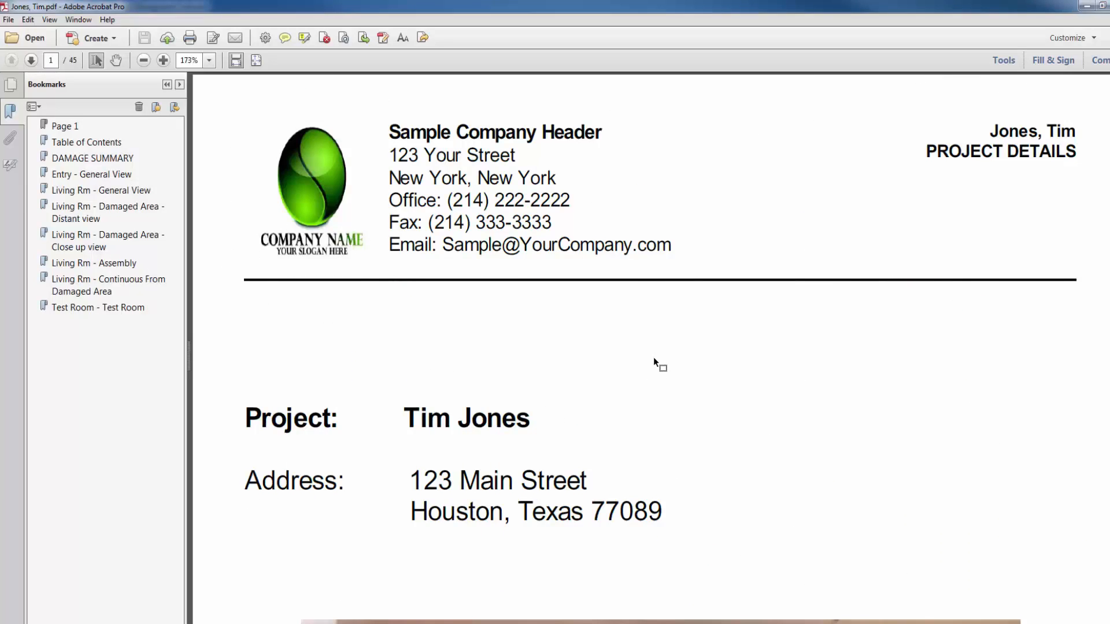
pyautogui.scroll(-5, 653, 355)
pyautogui.scroll(-2, 644, 334)
pyautogui.scroll(-4, 644, 333)
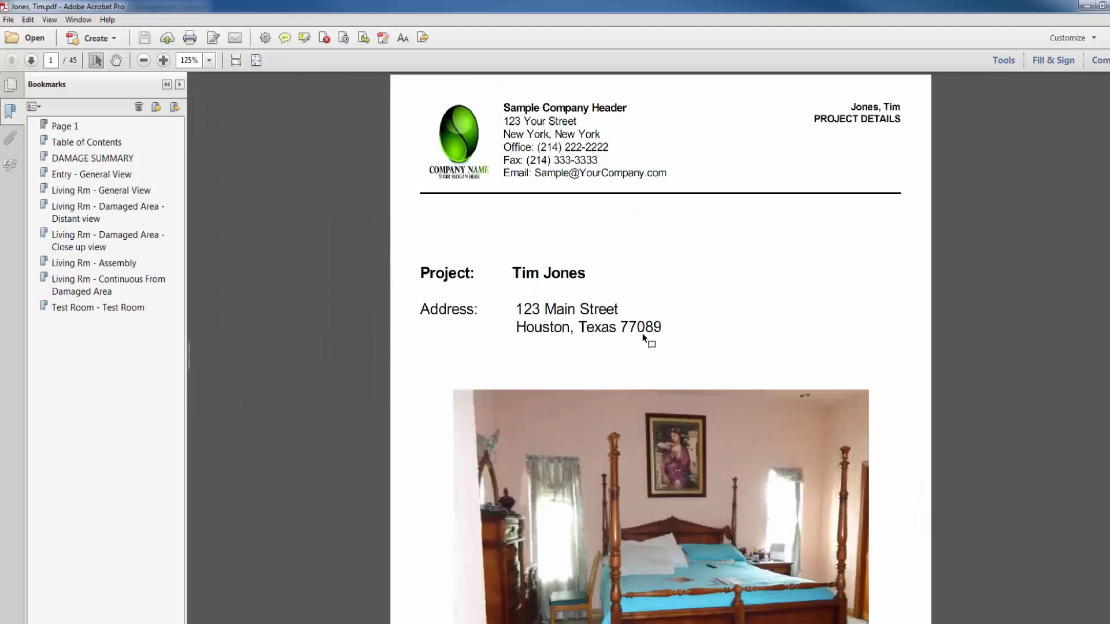
pyautogui.scroll(-2, 650, 358)
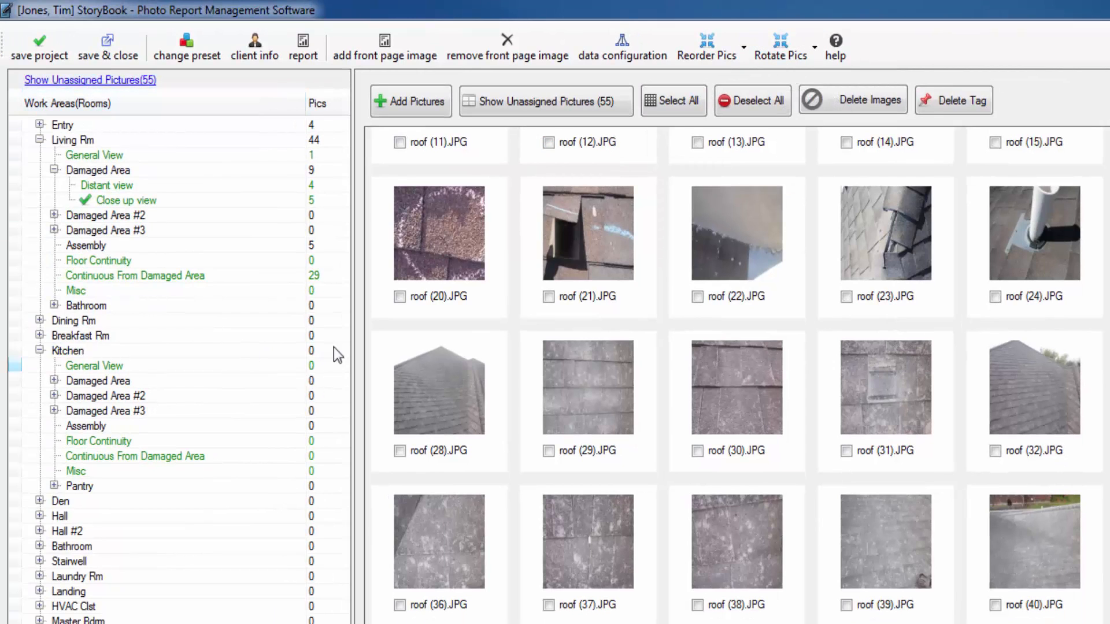
# - In StoryBook, rotate Exterior (10).JPG clockwise, and rotate all four Distant view pictures of the Living Rm Damaged Area clockwise once
pyautogui.click(123, 187)
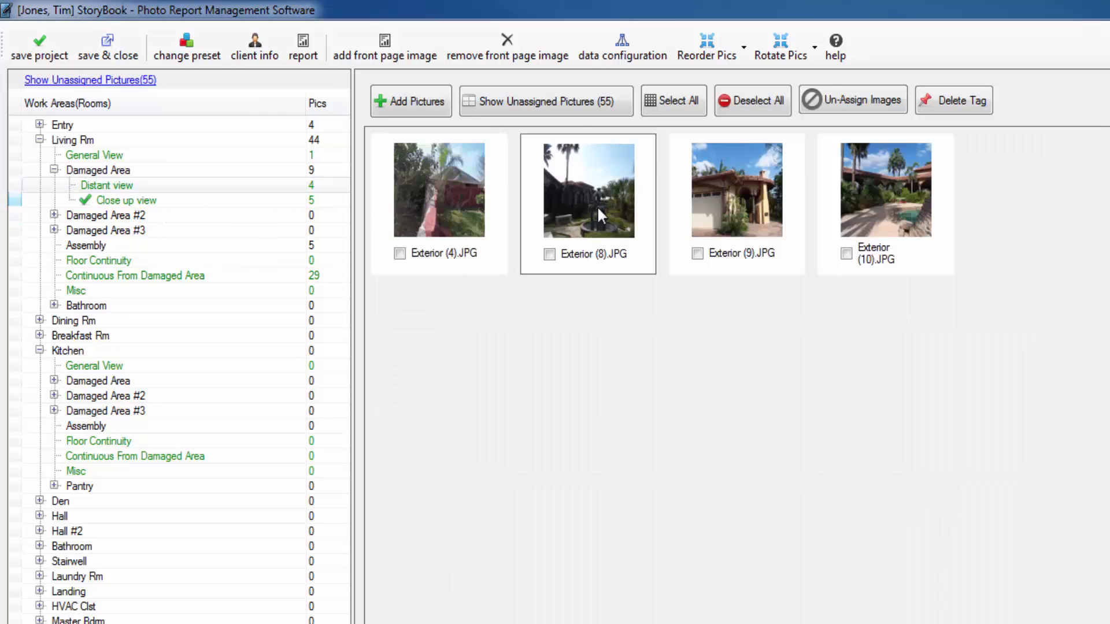
pyautogui.moveTo(1028, 330); pyautogui.dragTo(443, 231)
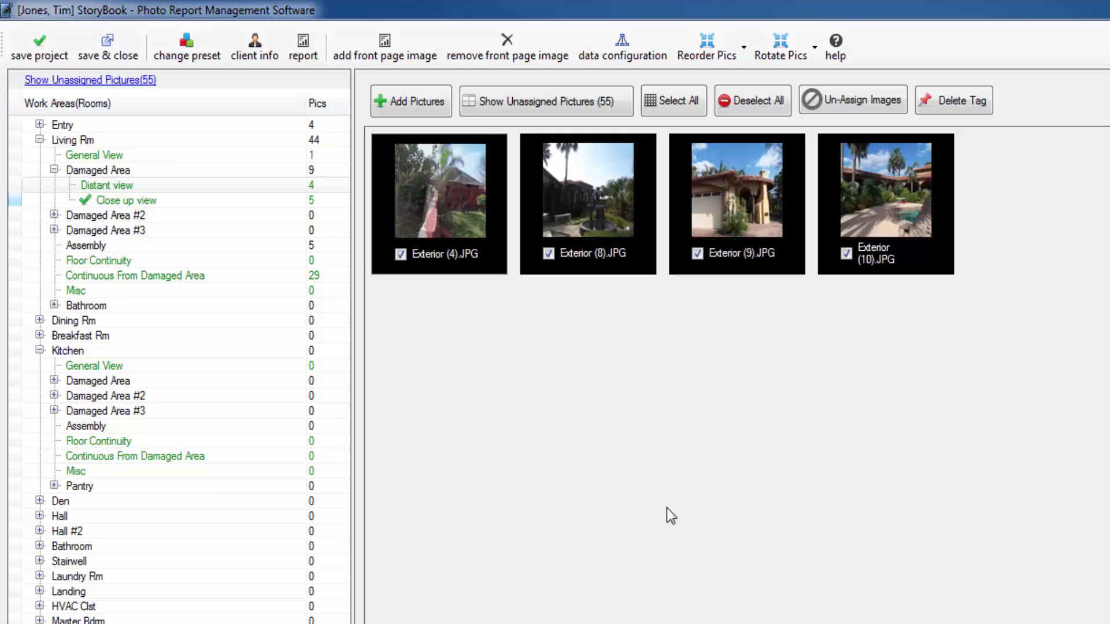
pyautogui.moveTo(804, 459); pyautogui.dragTo(788, 467)
pyautogui.moveTo(1017, 409); pyautogui.dragTo(861, 211)
pyautogui.click(815, 49)
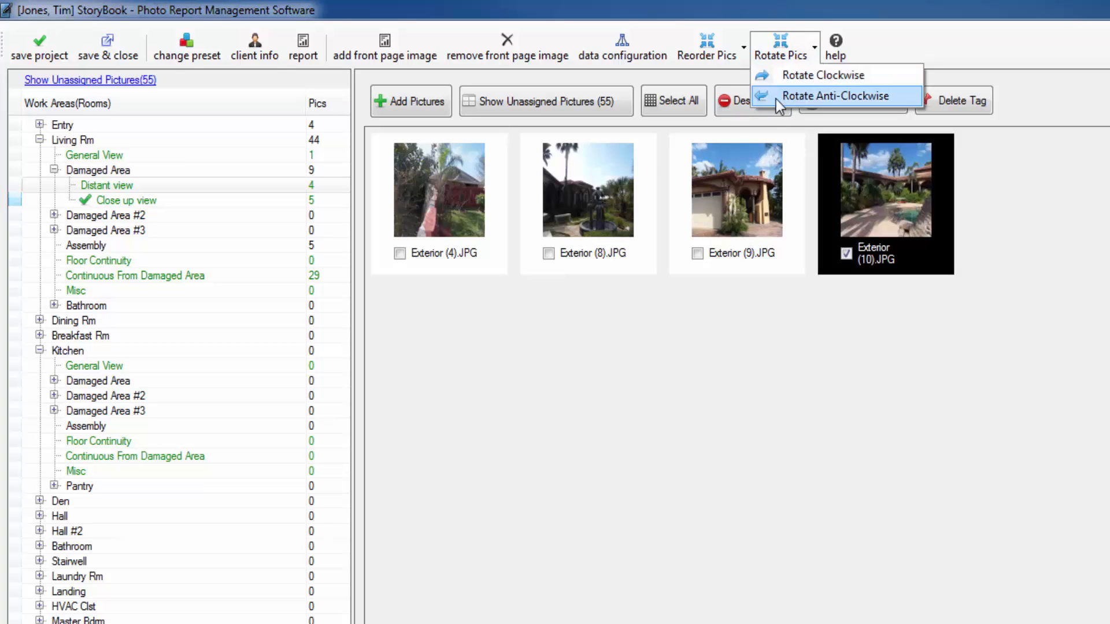
pyautogui.click(780, 84)
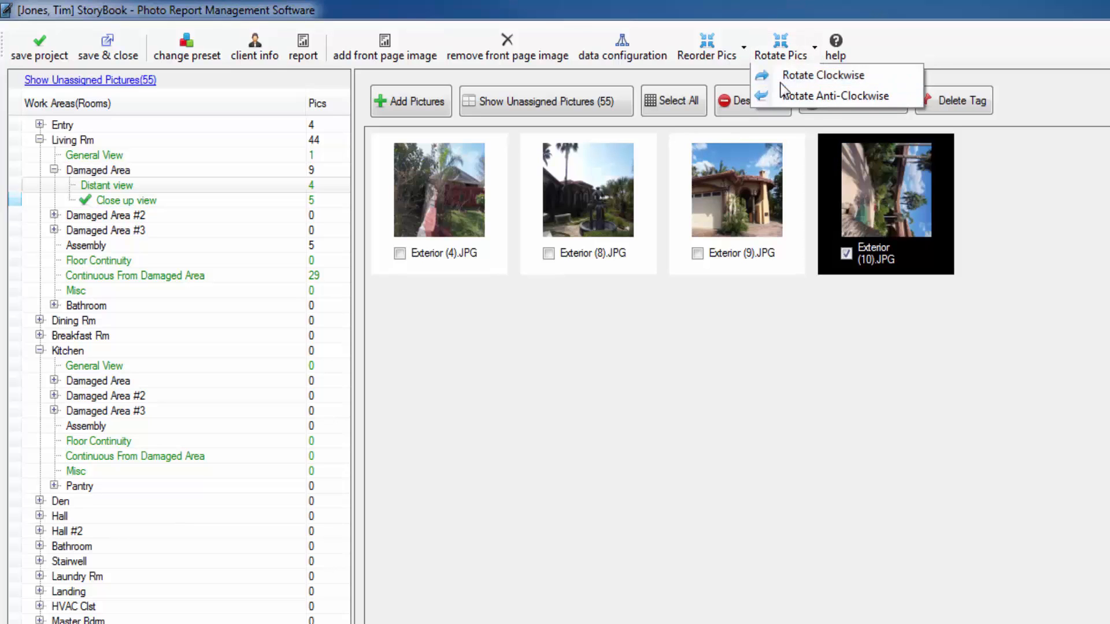
pyautogui.moveTo(736, 373); pyautogui.dragTo(442, 181)
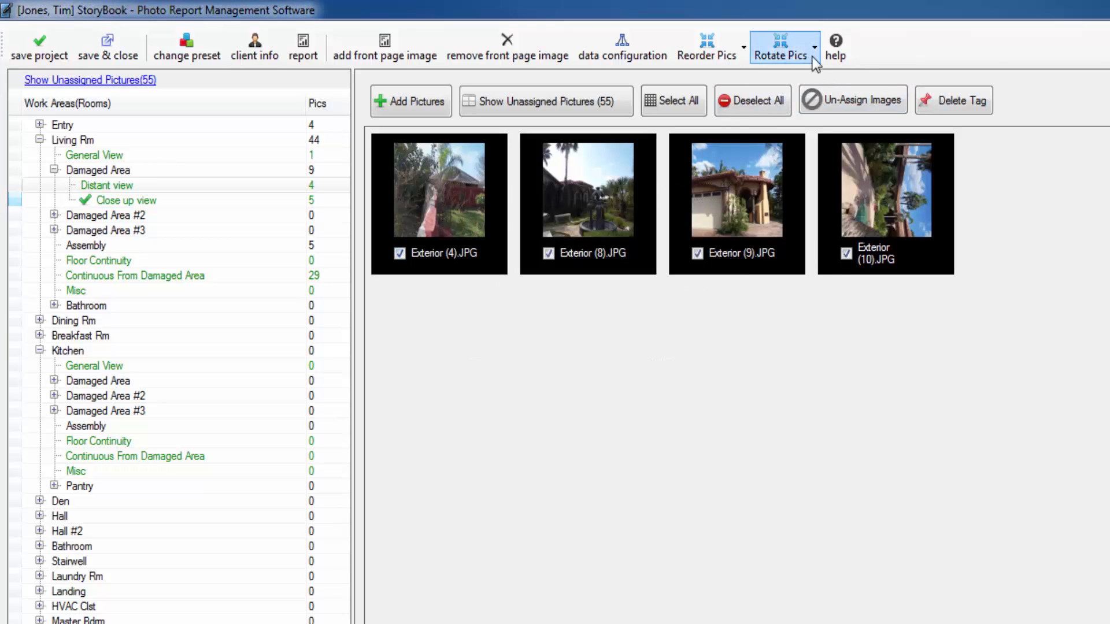
pyautogui.click(780, 46)
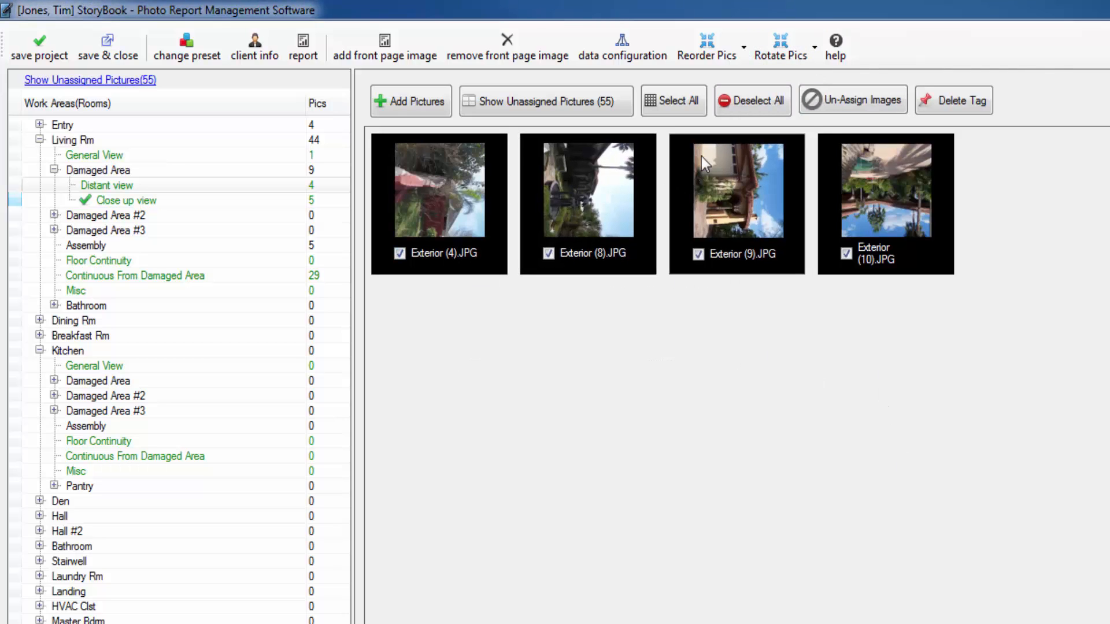
# - Reorder the Distant view pictures by moving Exterior (10).JPG one place left and Exterior (4).JPG one place right
pyautogui.click(734, 99)
pyautogui.click(727, 55)
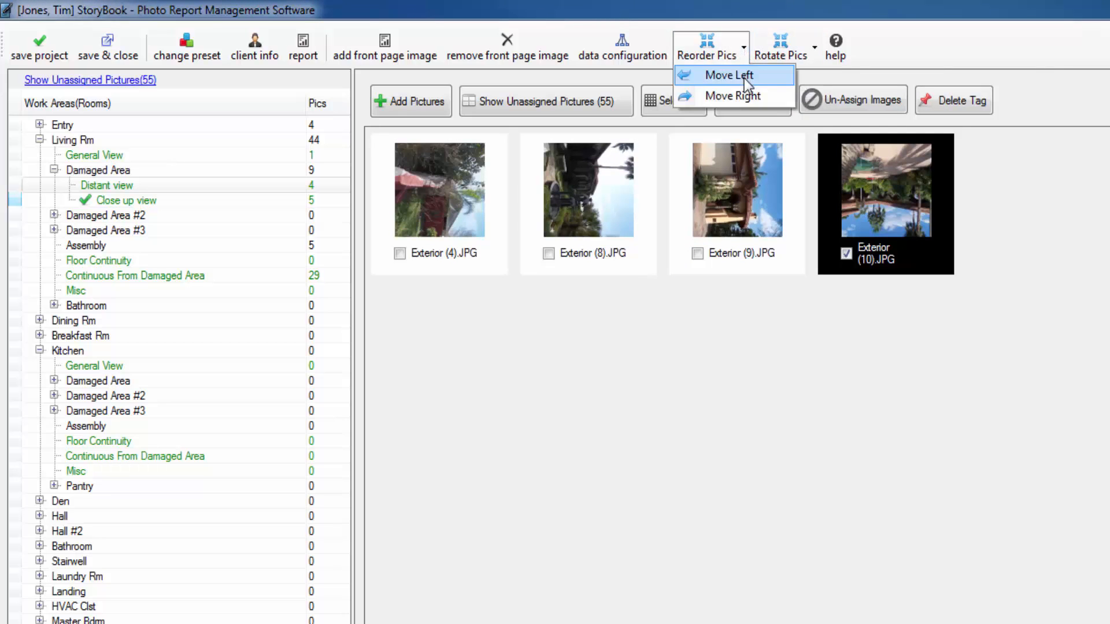
pyautogui.click(743, 78)
pyautogui.click(467, 199)
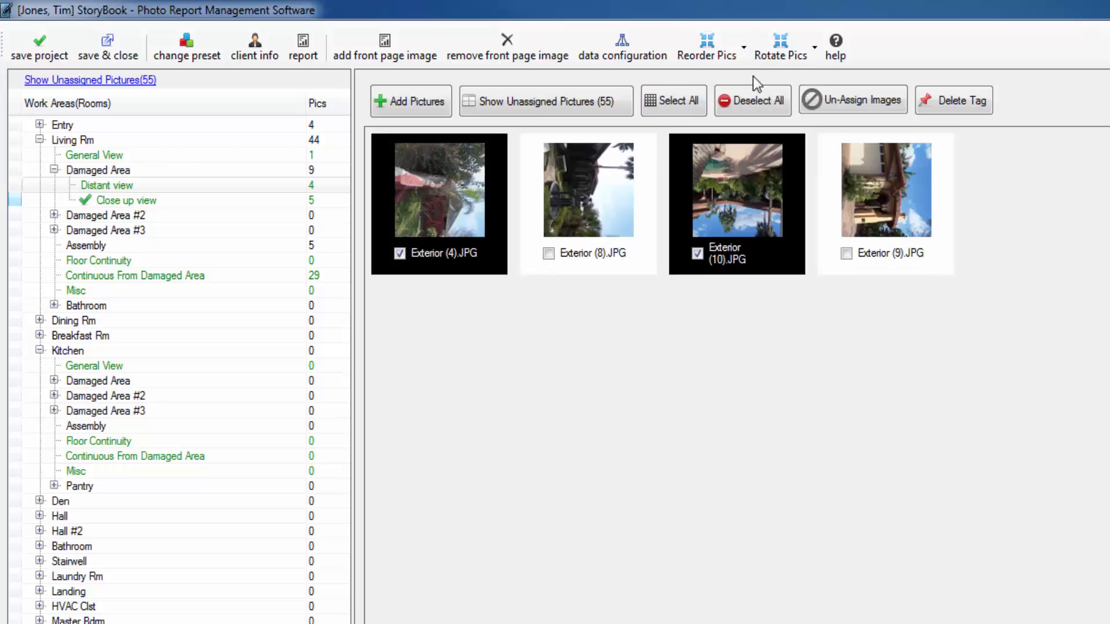
pyautogui.click(727, 144)
pyautogui.click(739, 56)
pyautogui.click(740, 95)
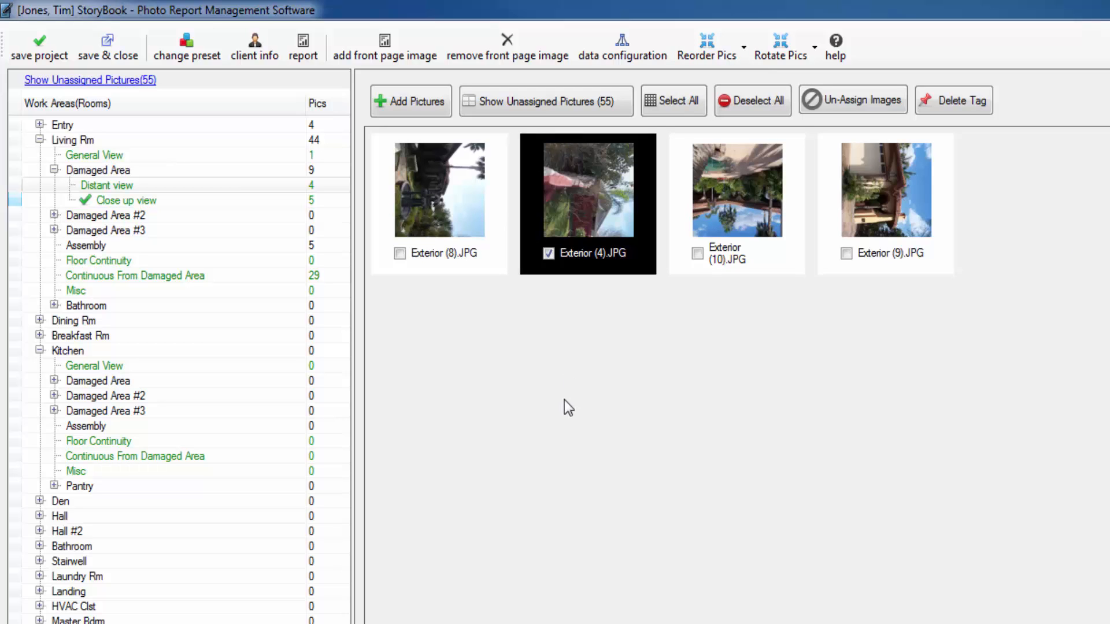
# - Add a room titled "Test Room" to the end of the room list in the data configuration
pyautogui.click(641, 45)
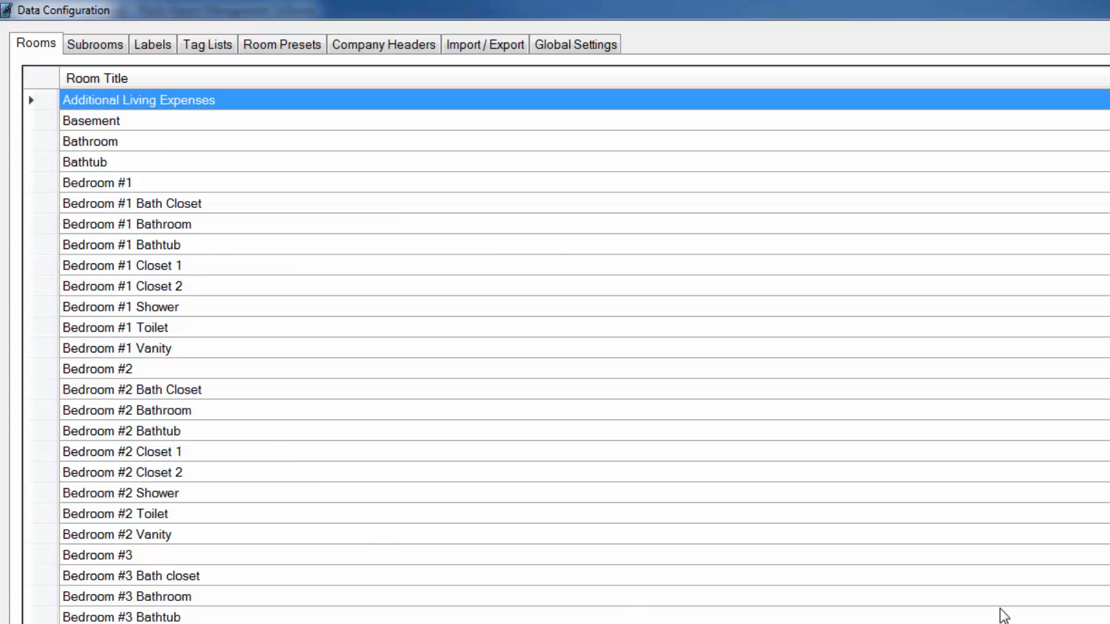
pyautogui.scroll(-20, 584, 356)
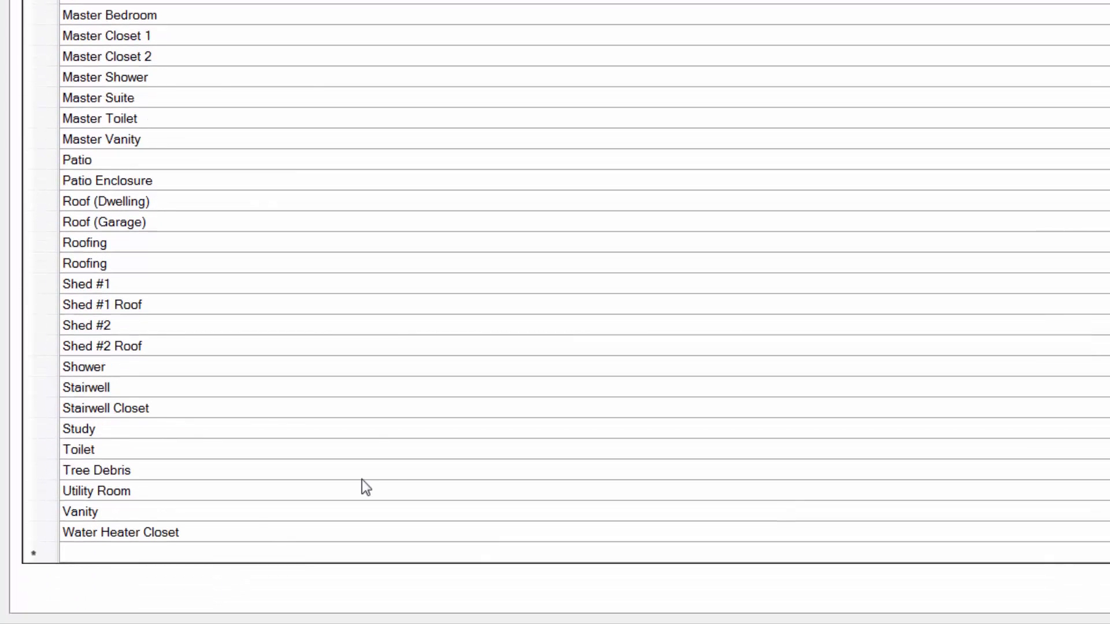
pyautogui.click(140, 552)
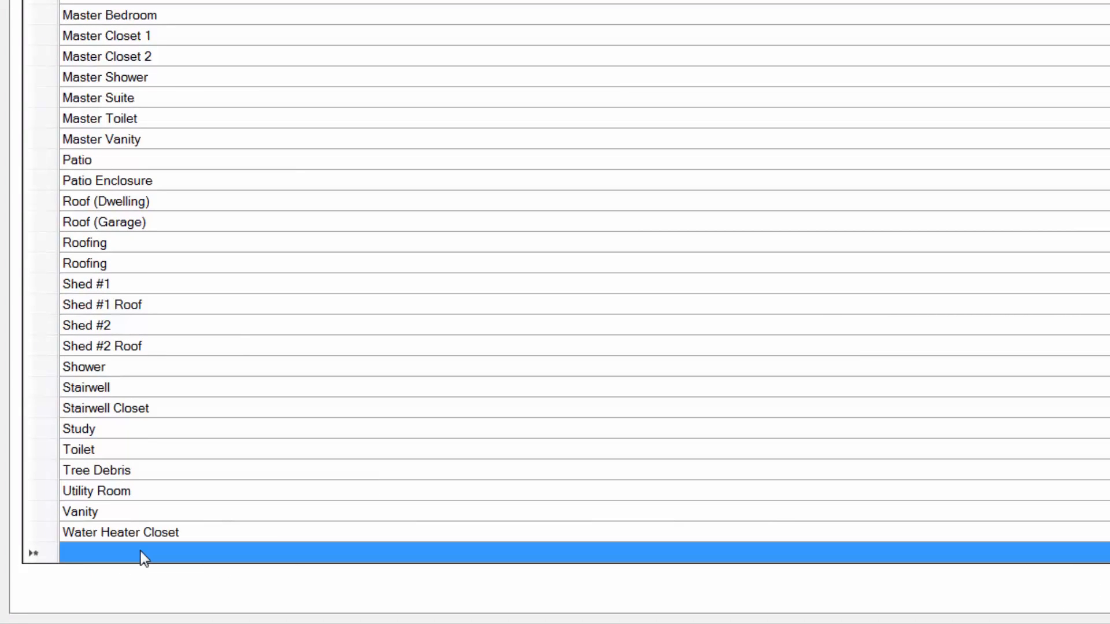
pyautogui.write('Test Room')
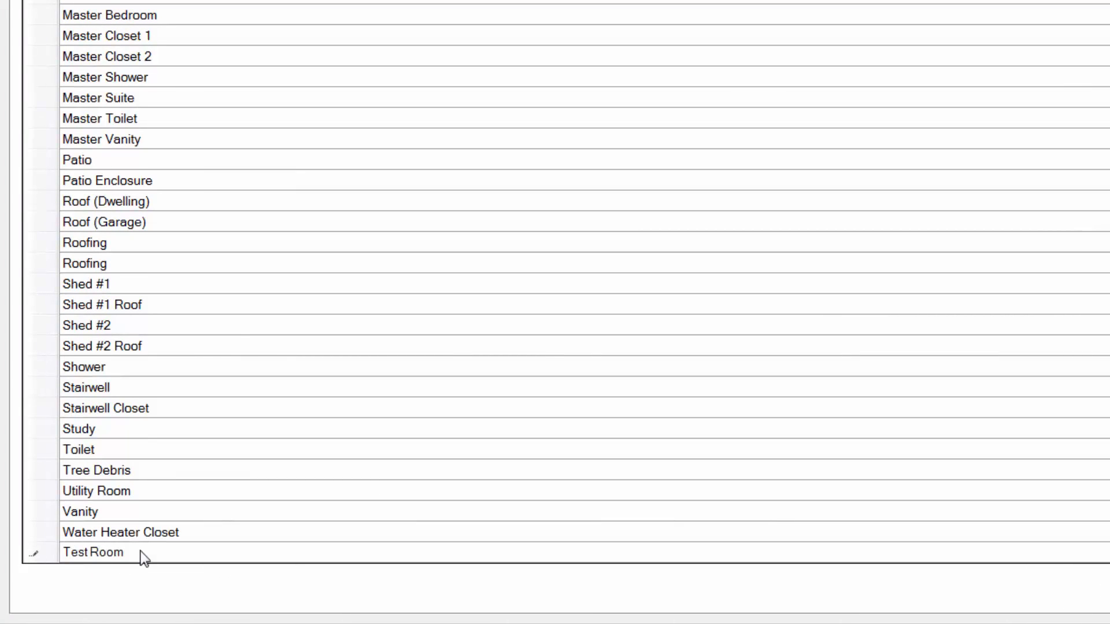
pyautogui.press('Return')
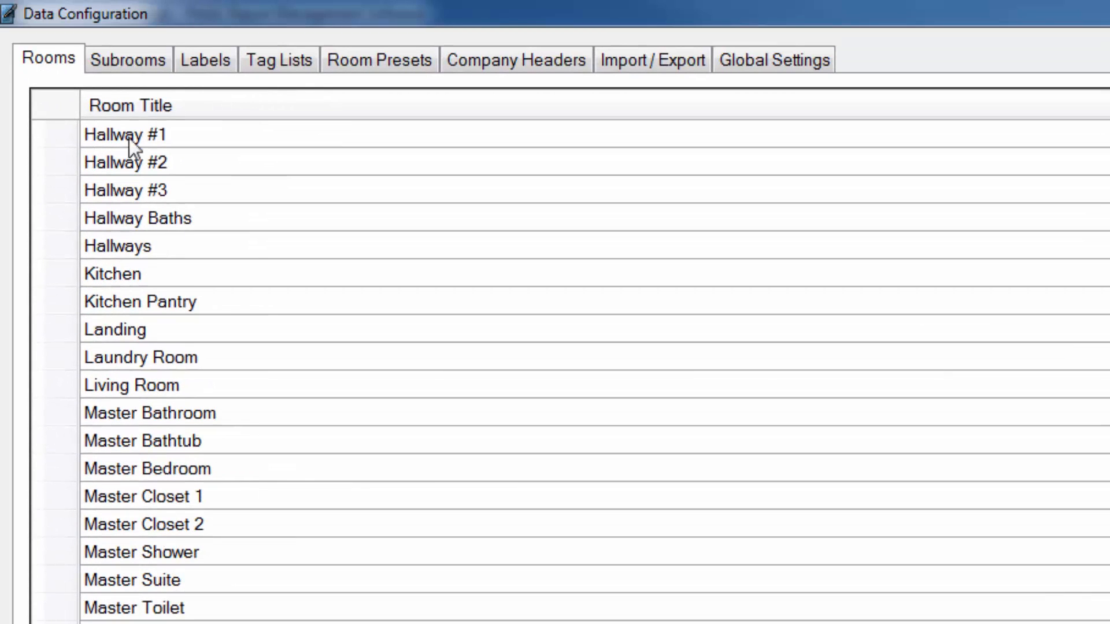
# - Add a subroom titled "Test Sub Room" to the subroom list in the data configuration
pyautogui.click(104, 60)
pyautogui.click(135, 297)
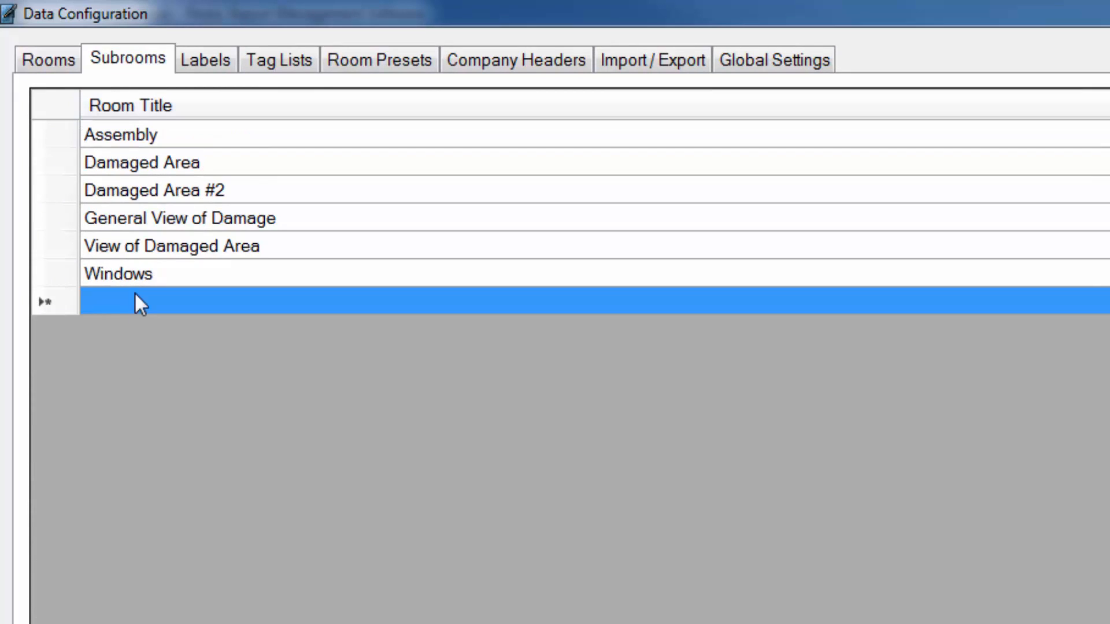
pyautogui.write('Test Sub Room')
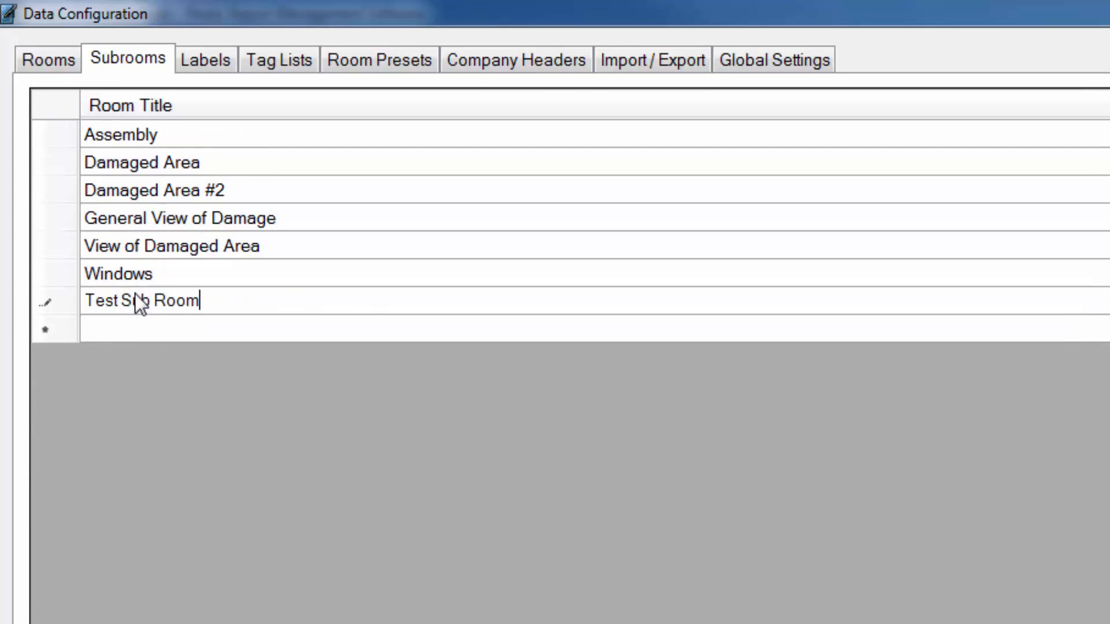
pyautogui.press('Return')
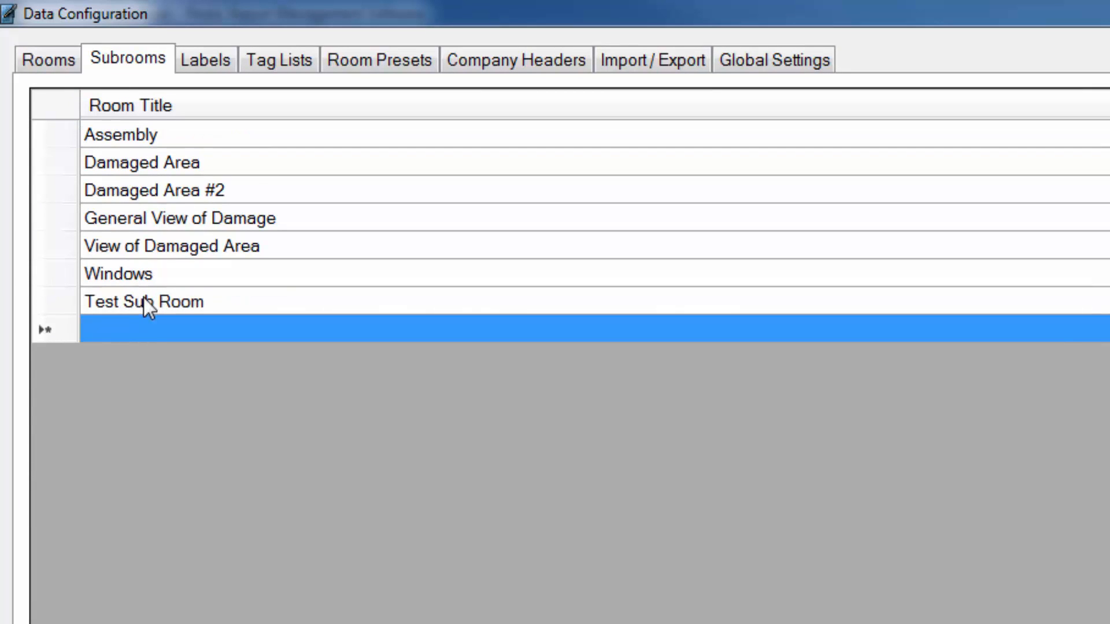
# - Review the label definitions of Floor Continuity and General View under Interior, and of the top-level Exterior category
pyautogui.click(210, 60)
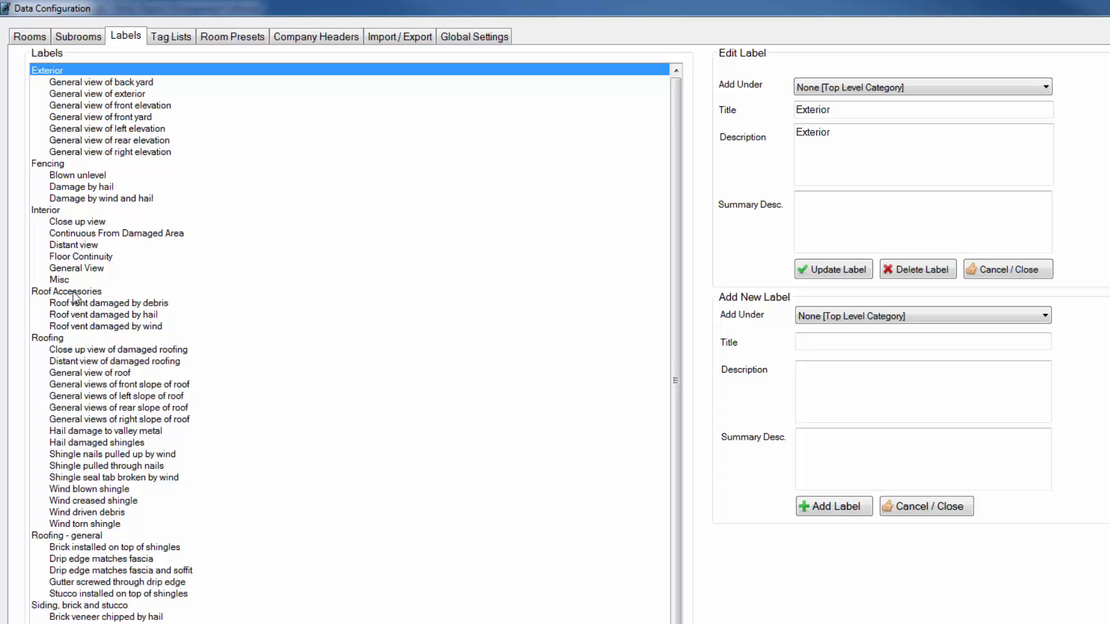
pyautogui.click(81, 256)
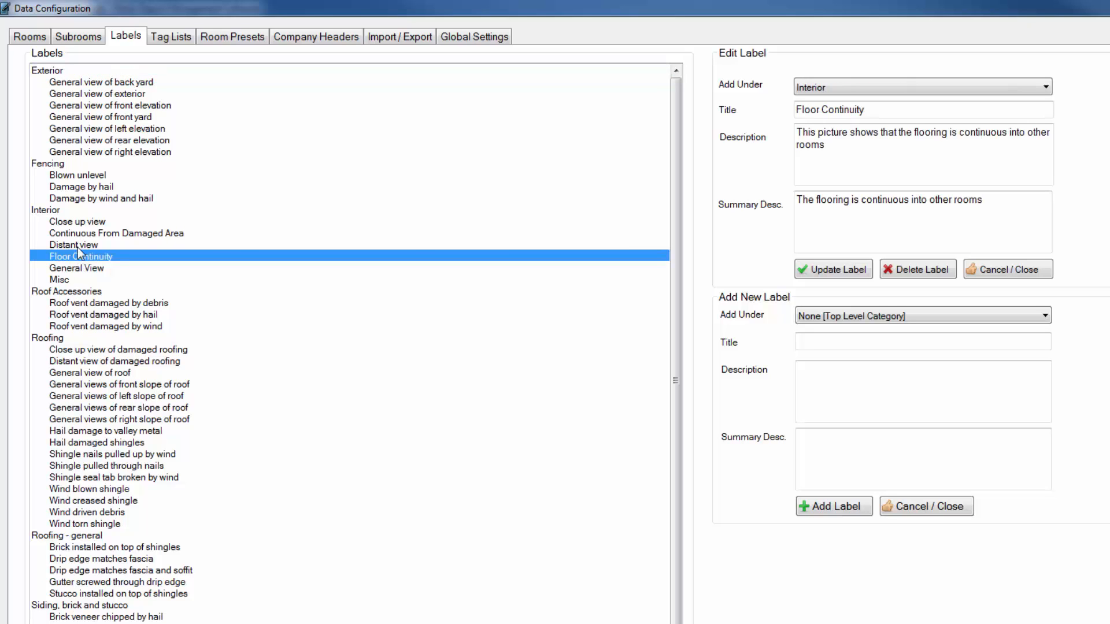
pyautogui.click(75, 269)
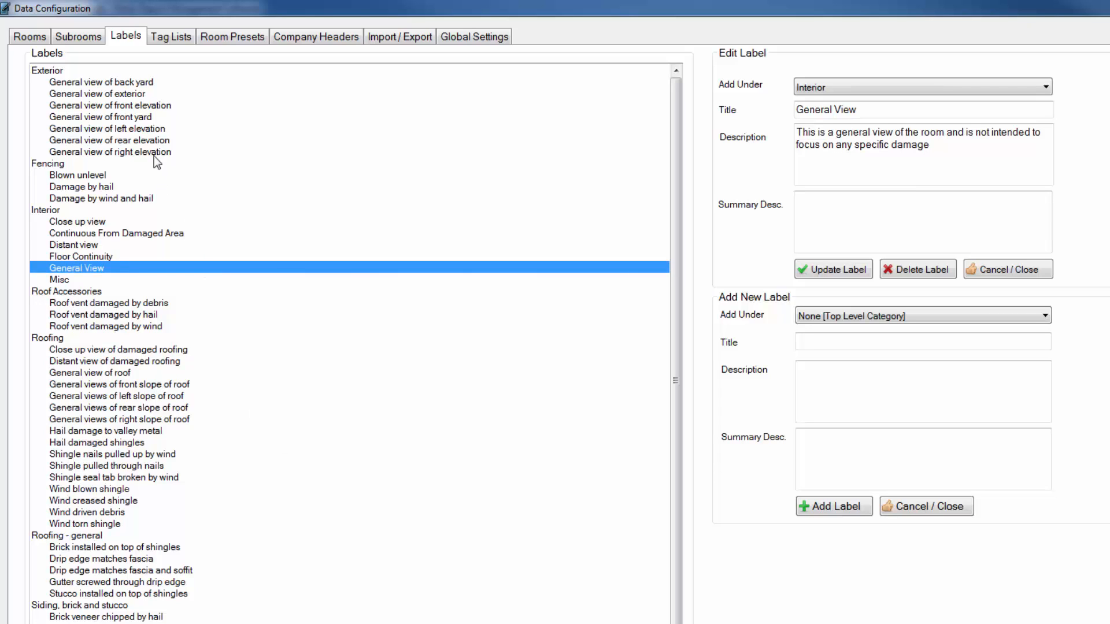
pyautogui.click(49, 73)
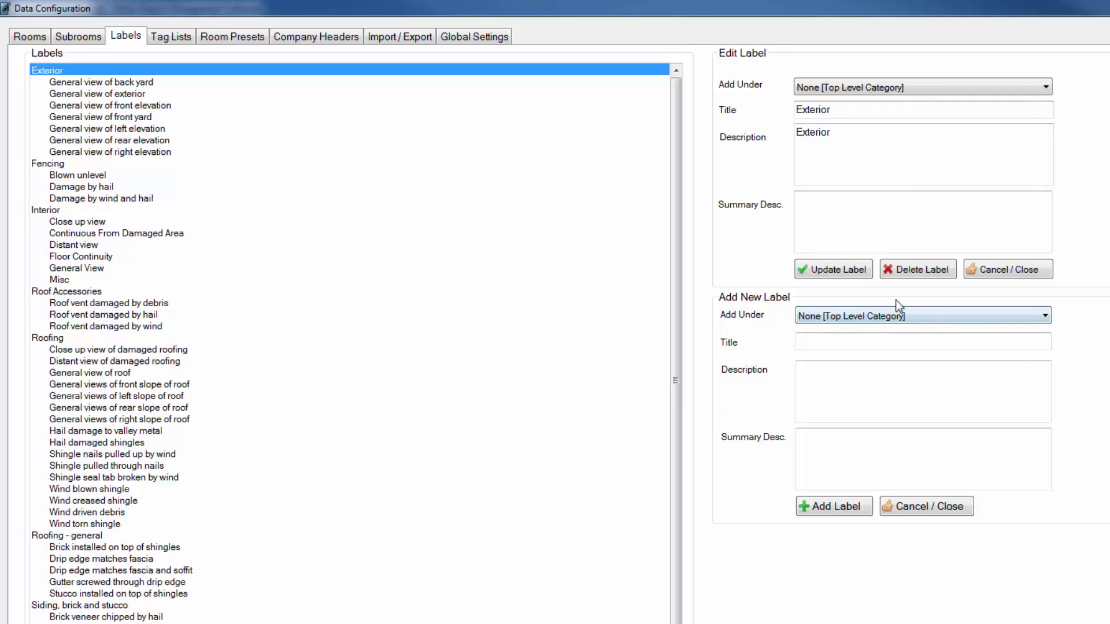
# - Examine the description and summary description of the labels "General view of back yard" and "Roof vent damaged by debris"
pyautogui.click(116, 83)
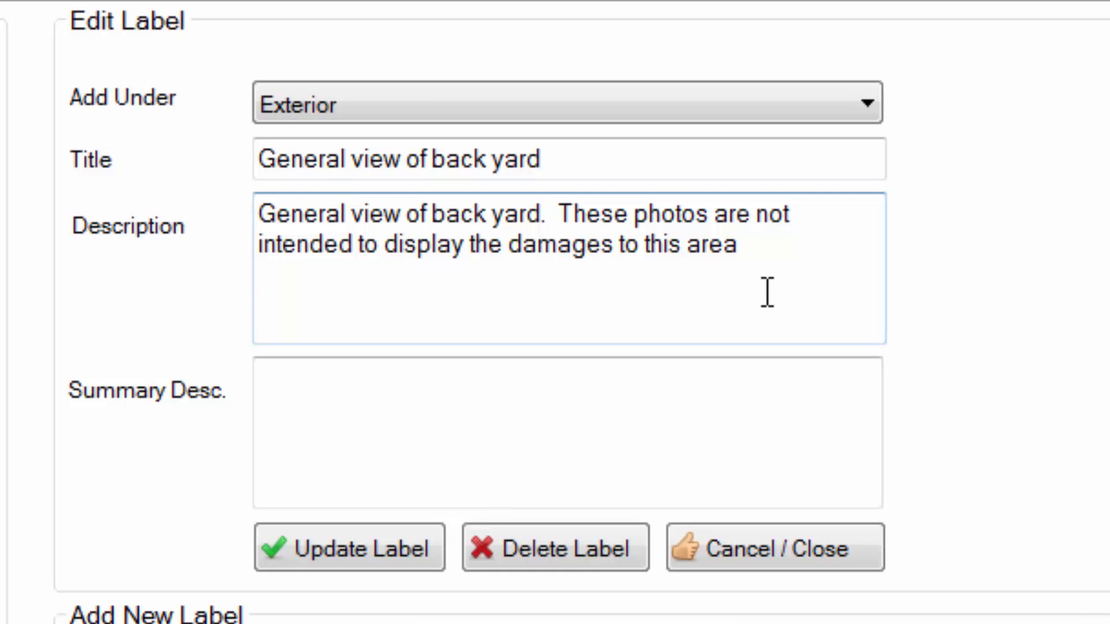
pyautogui.moveTo(799, 283); pyautogui.dragTo(141, 193)
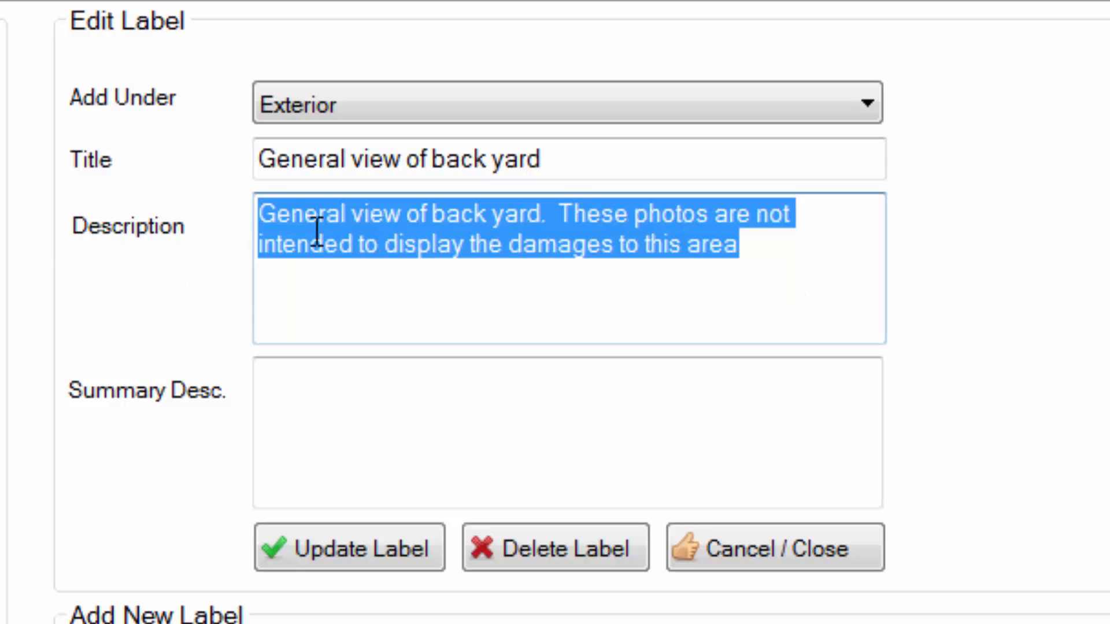
pyautogui.click(285, 404)
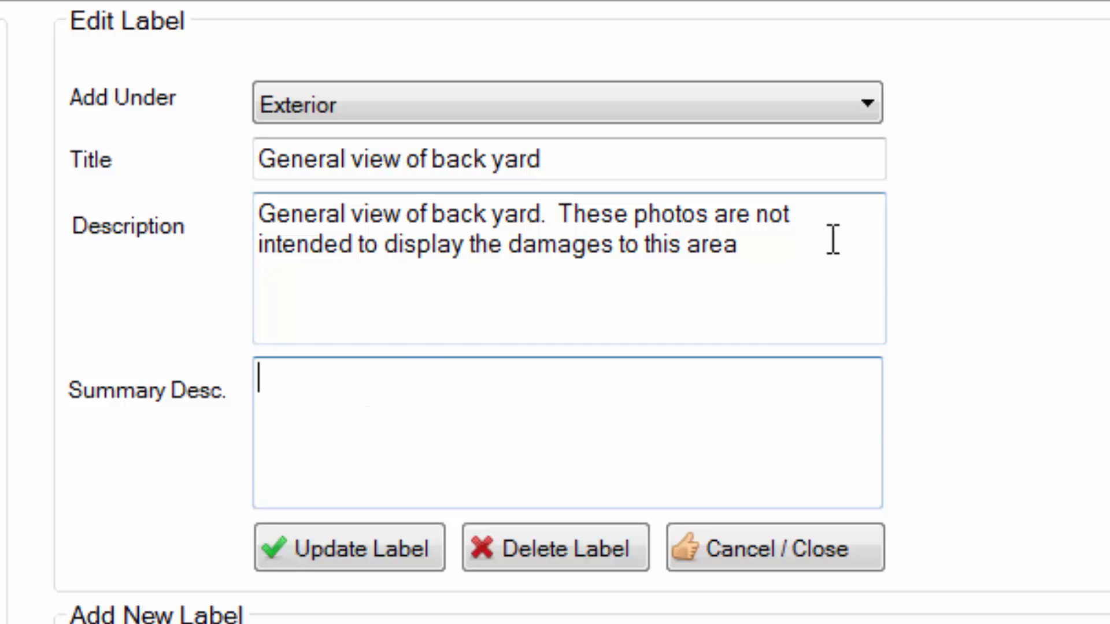
pyautogui.moveTo(758, 255); pyautogui.dragTo(240, 191)
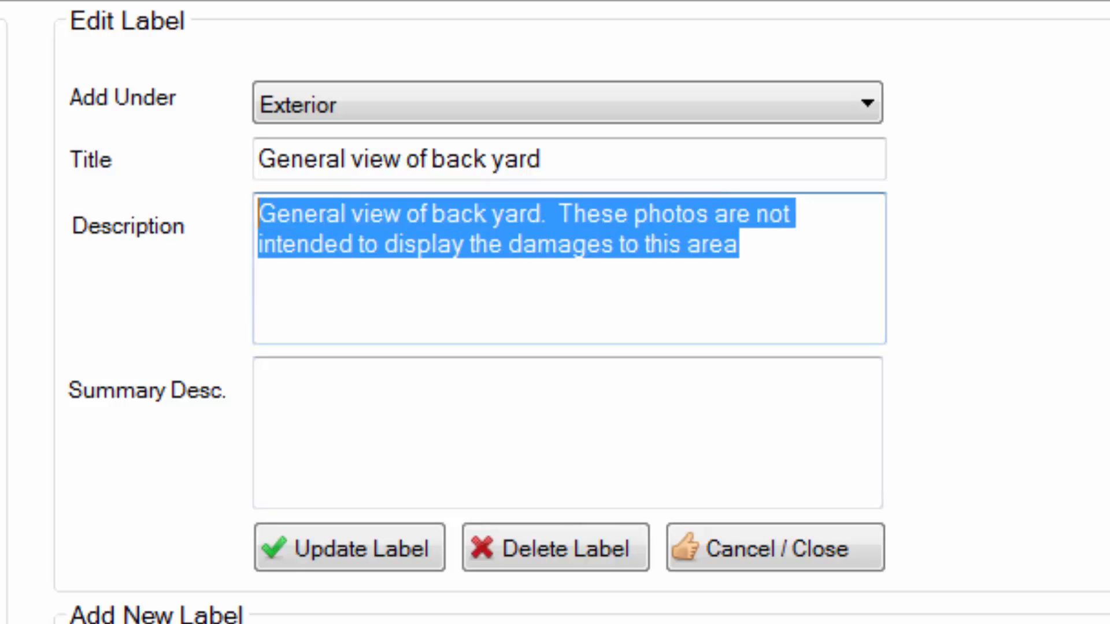
pyautogui.click(475, 417)
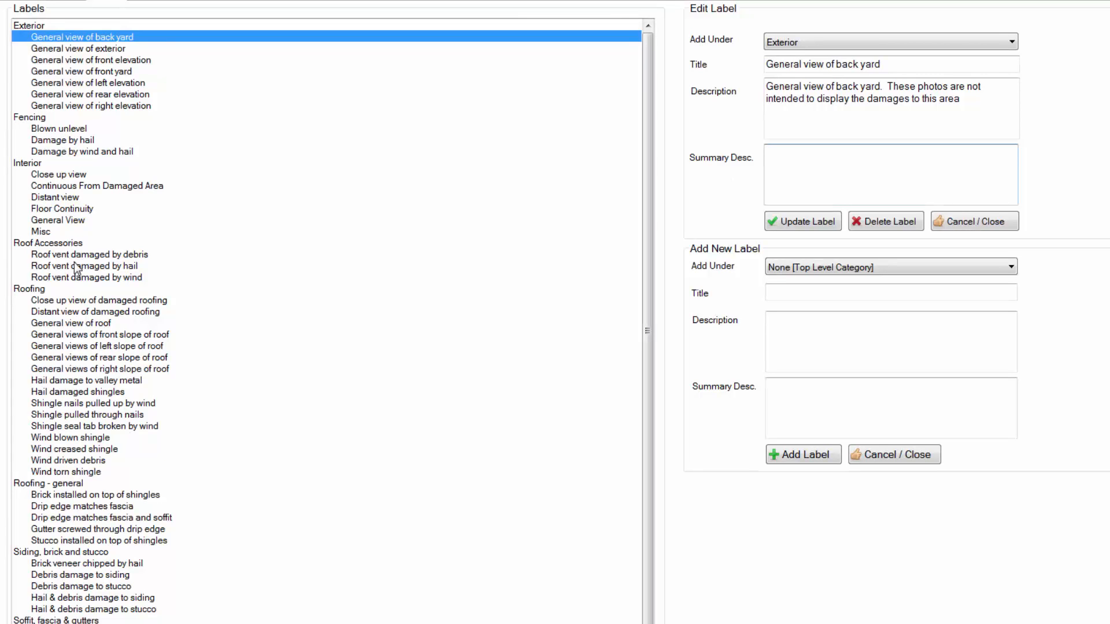
pyautogui.click(97, 255)
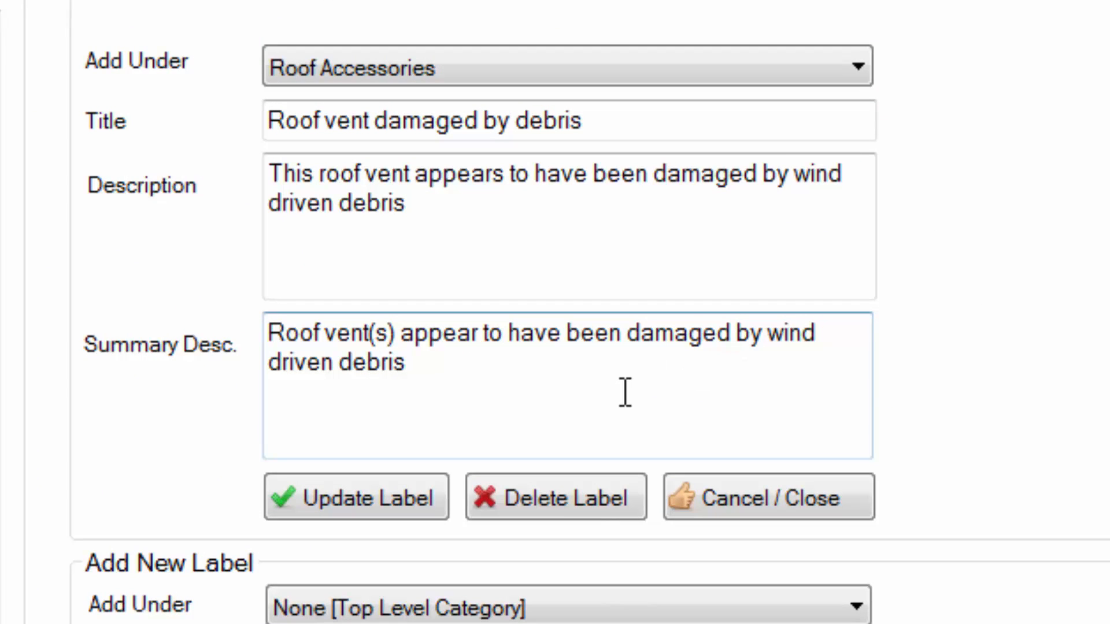
pyautogui.moveTo(405, 364); pyautogui.dragTo(269, 322)
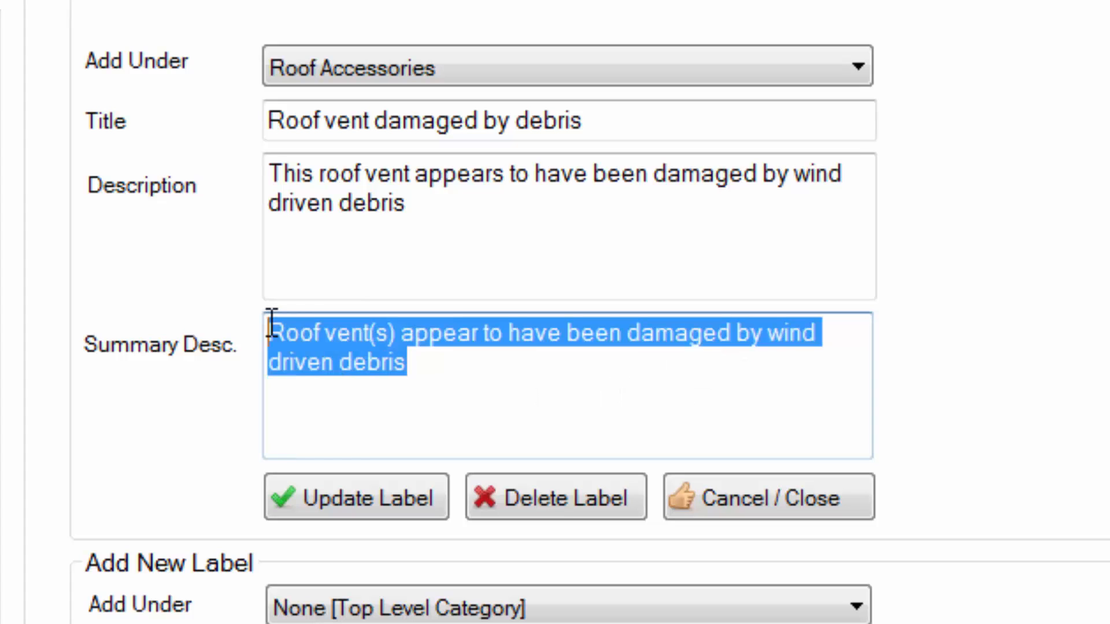
pyautogui.click(398, 402)
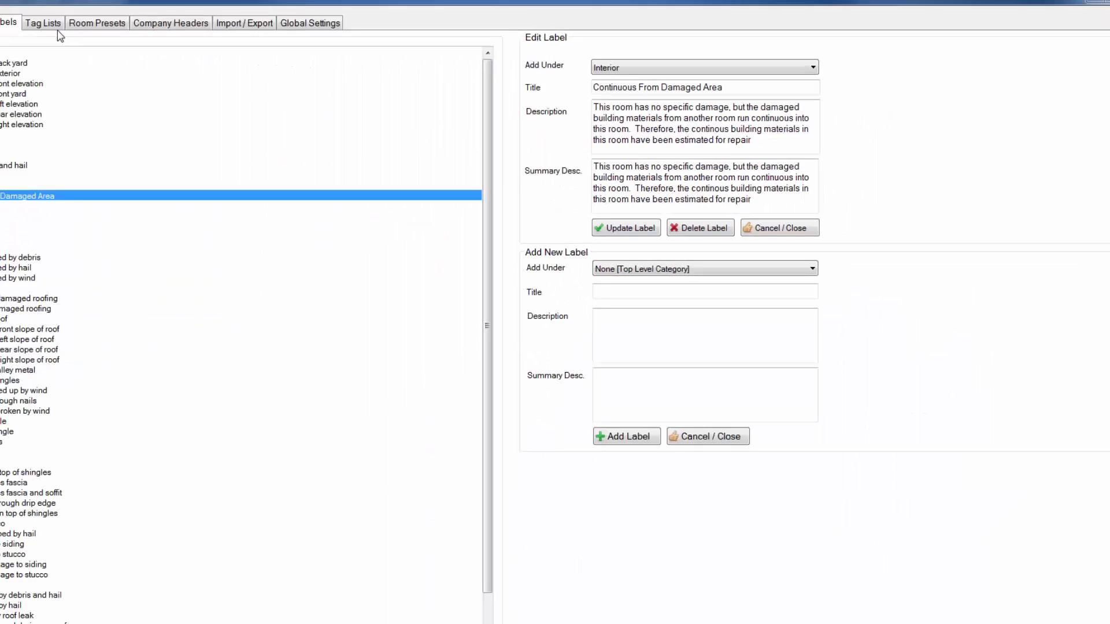
# - Review the Adjuster Conduct tag list, and examine Preset 1's Entry and Living Rm contents and the subrooms available for room presets
pyautogui.click(132, 28)
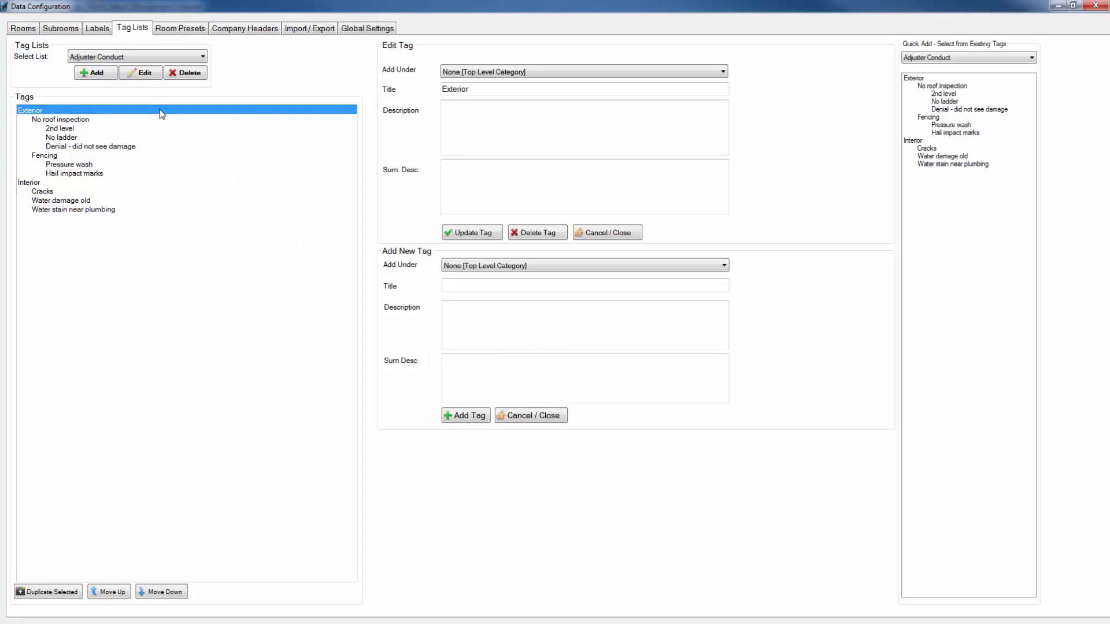
pyautogui.click(188, 32)
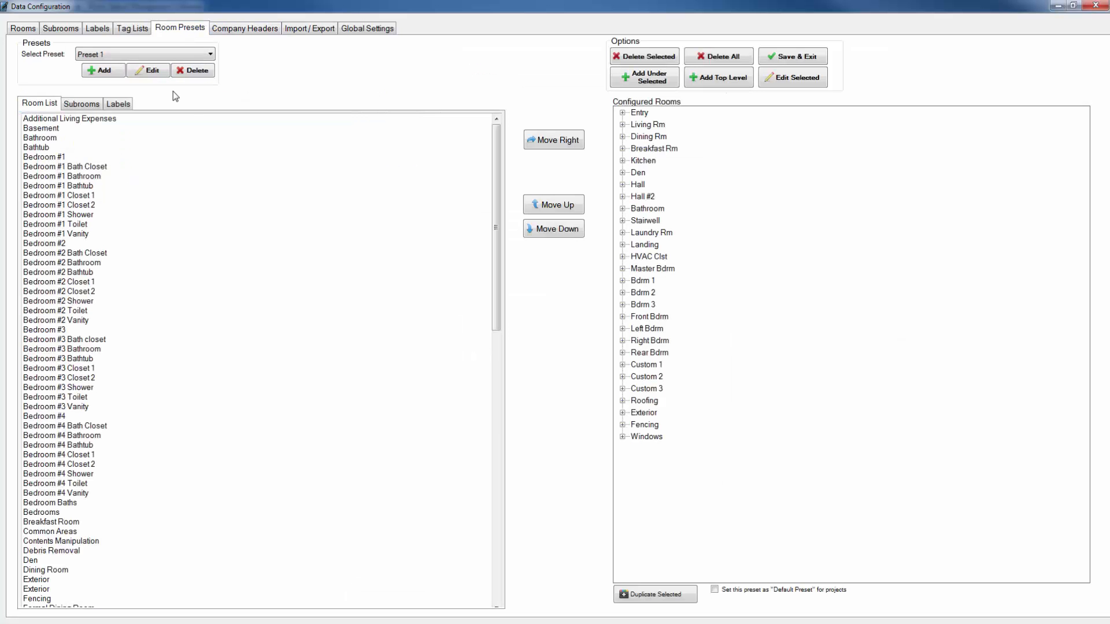
pyautogui.click(622, 112)
pyautogui.click(623, 245)
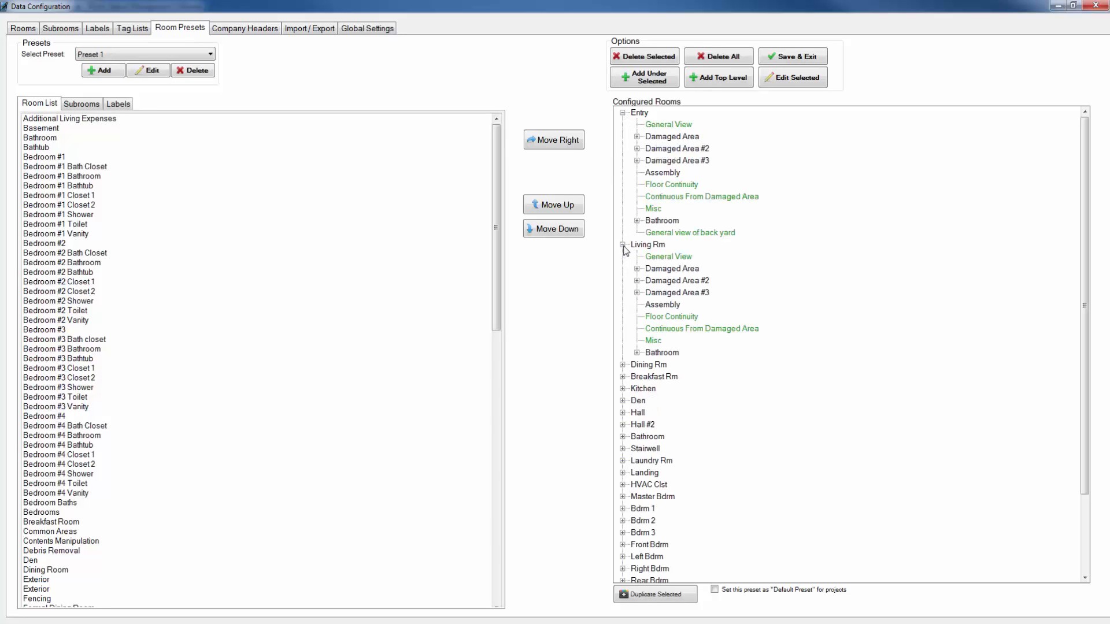
pyautogui.click(623, 244)
pyautogui.click(623, 113)
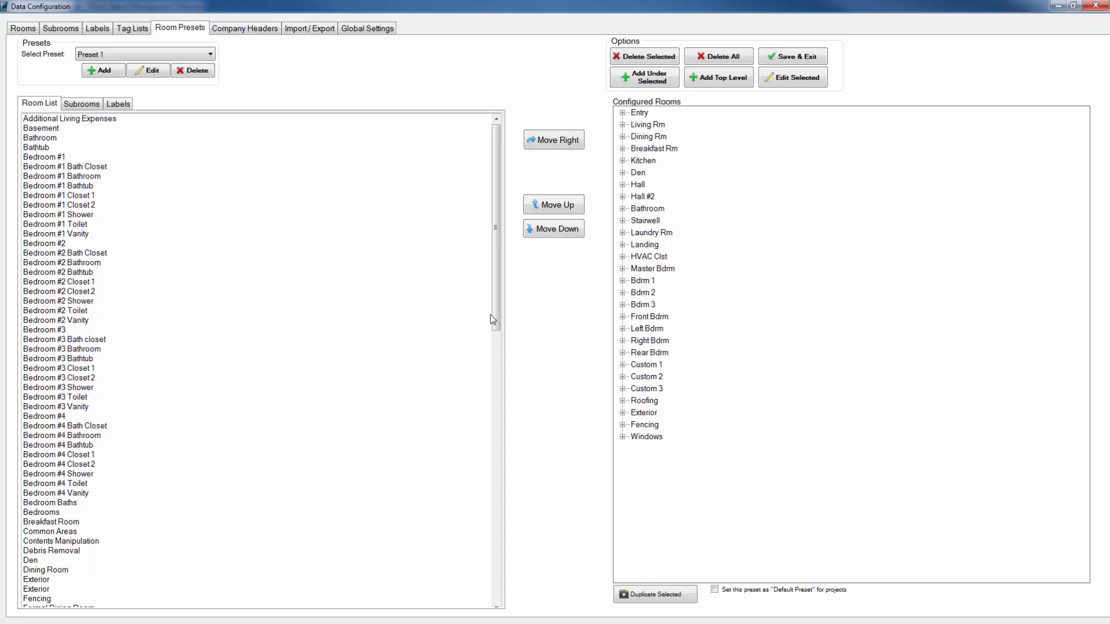
pyautogui.click(91, 106)
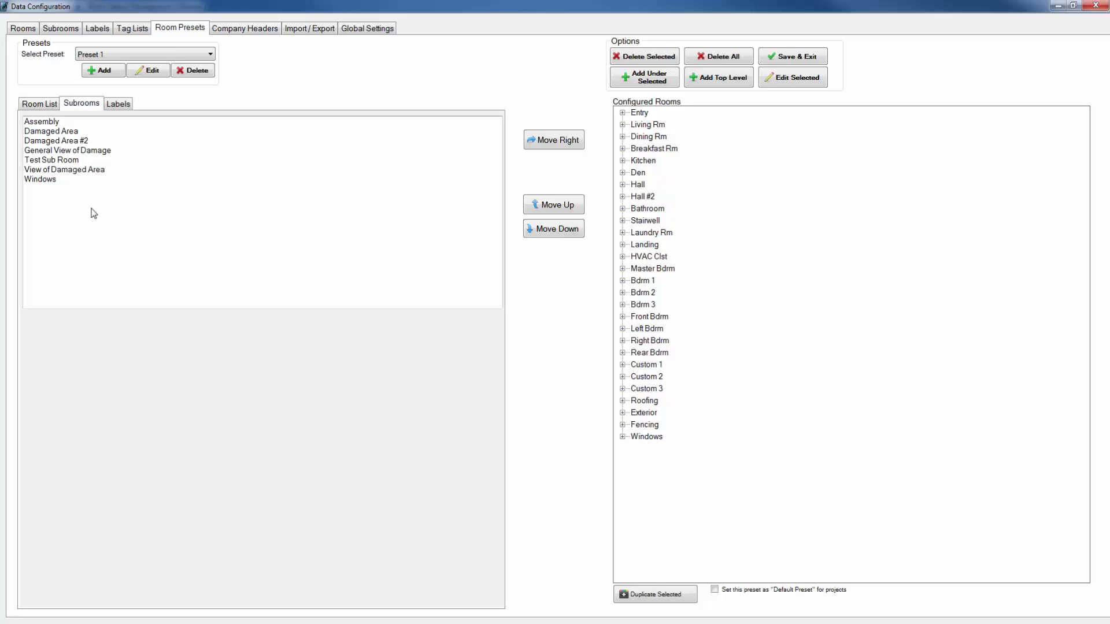
# - Review the labels and the rooms available for building Preset 1
pyautogui.click(115, 110)
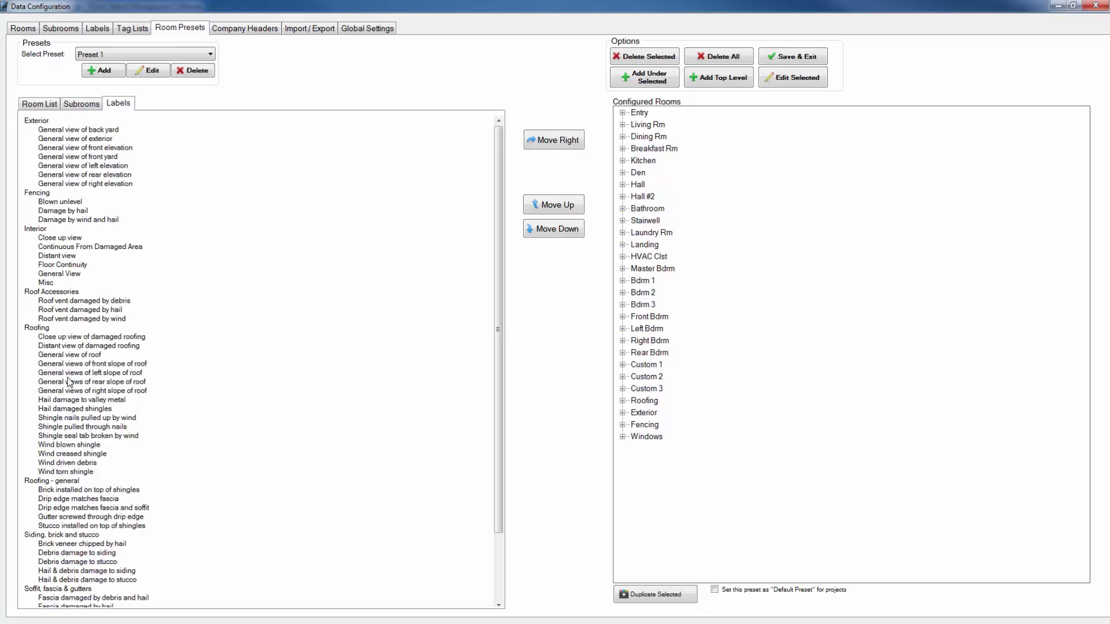
pyautogui.click(41, 103)
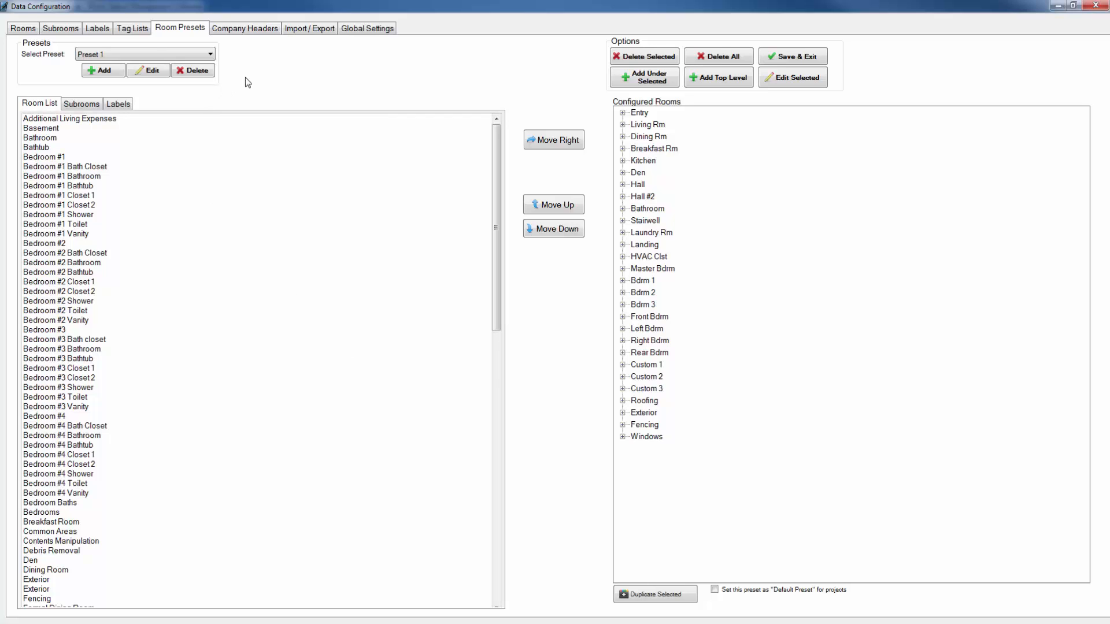
# - Examine the sample company header and the short code, company name and information fields for adding a new company
pyautogui.click(258, 28)
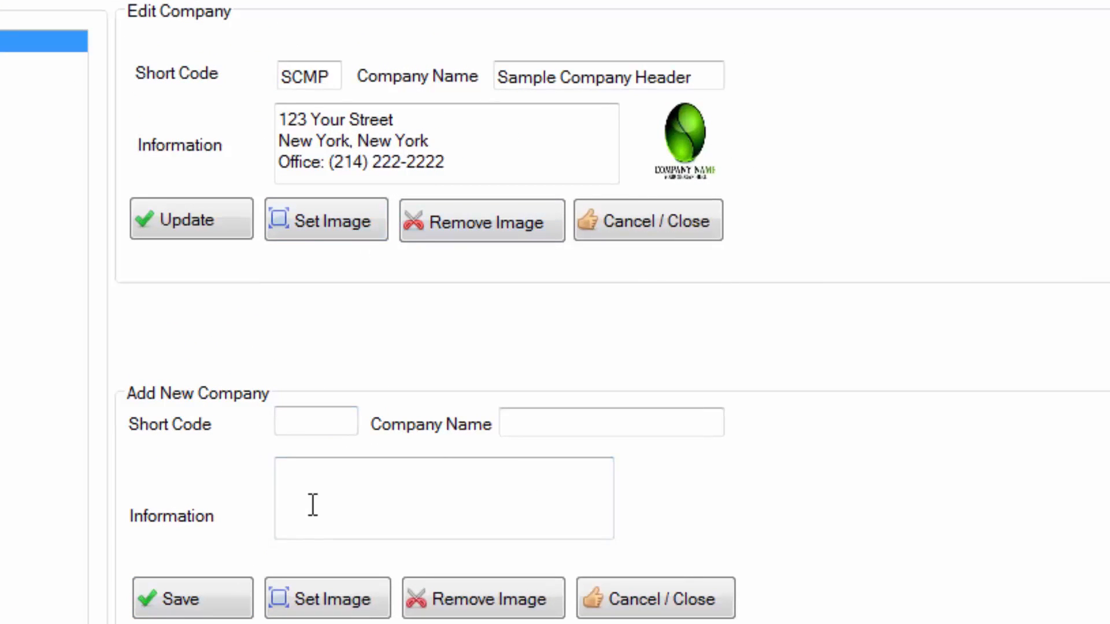
pyautogui.click(336, 500)
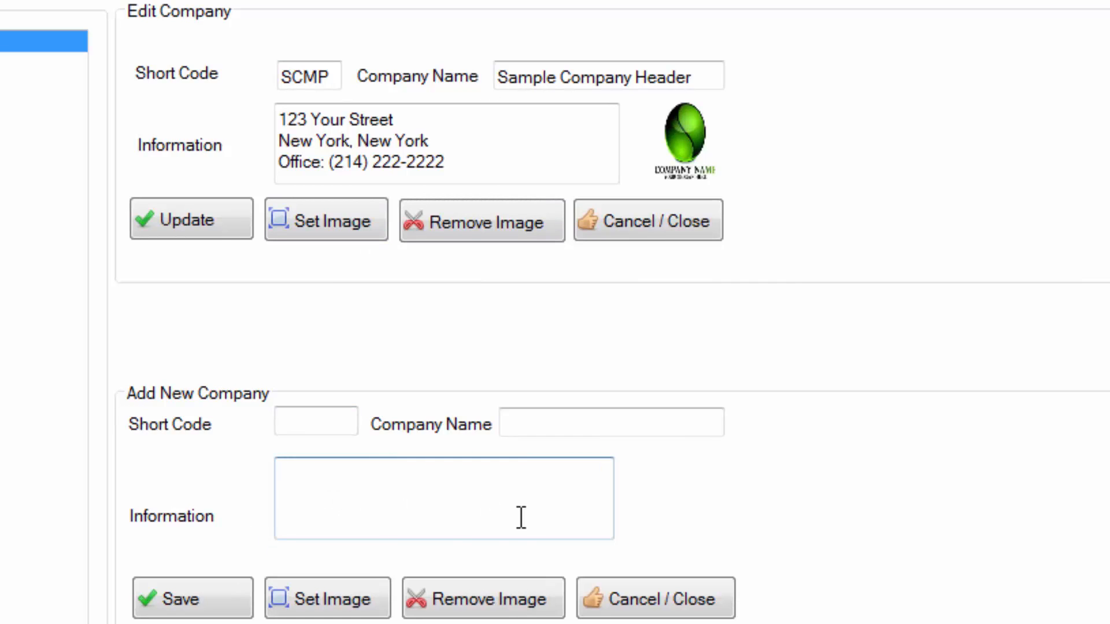
pyautogui.click(322, 431)
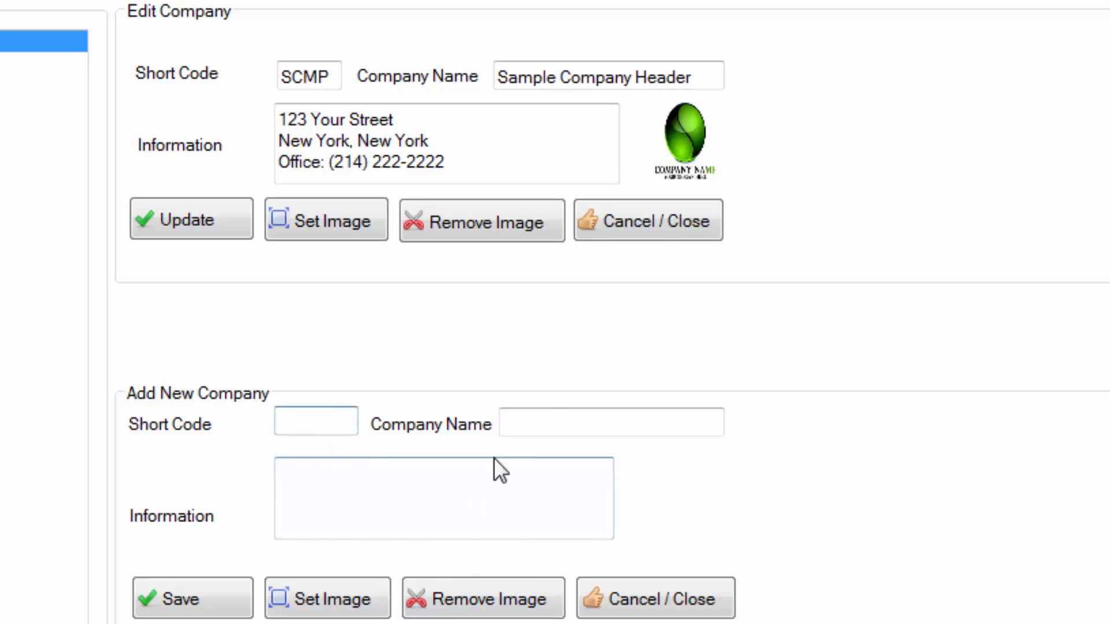
pyautogui.click(552, 420)
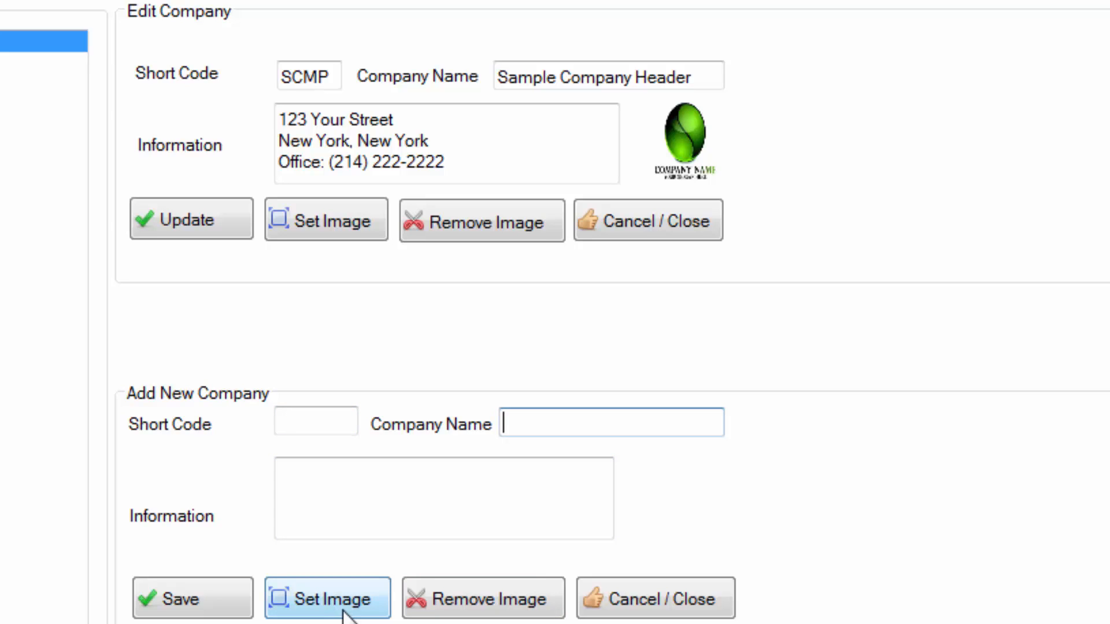
pyautogui.click(373, 503)
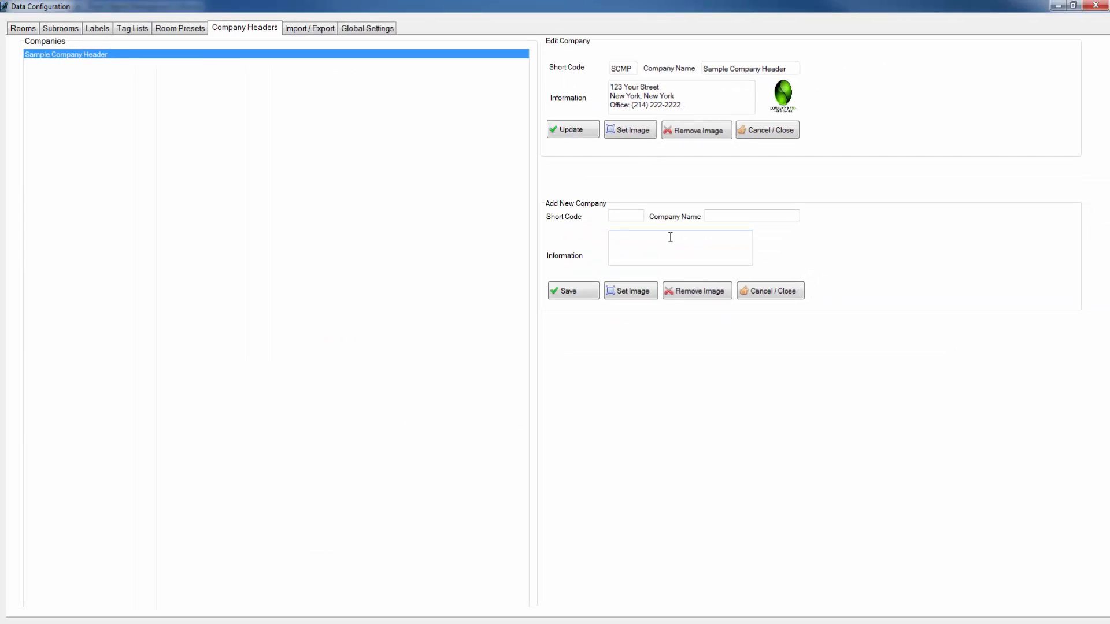
# - Review the data import and export options, and update the global settings with their existing choices
pyautogui.click(311, 29)
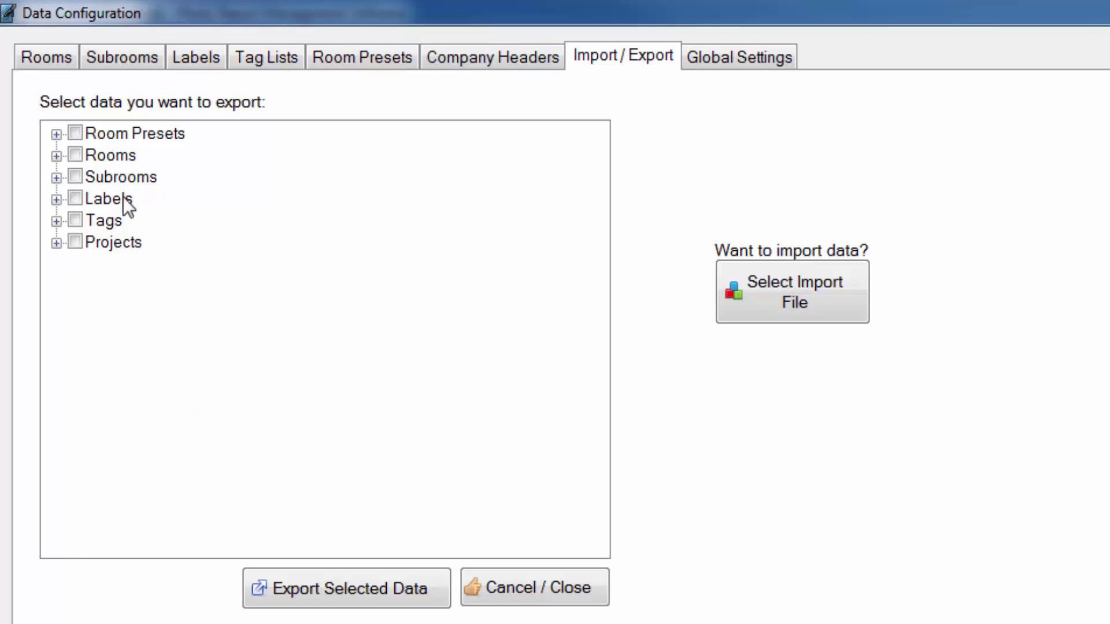
pyautogui.click(735, 58)
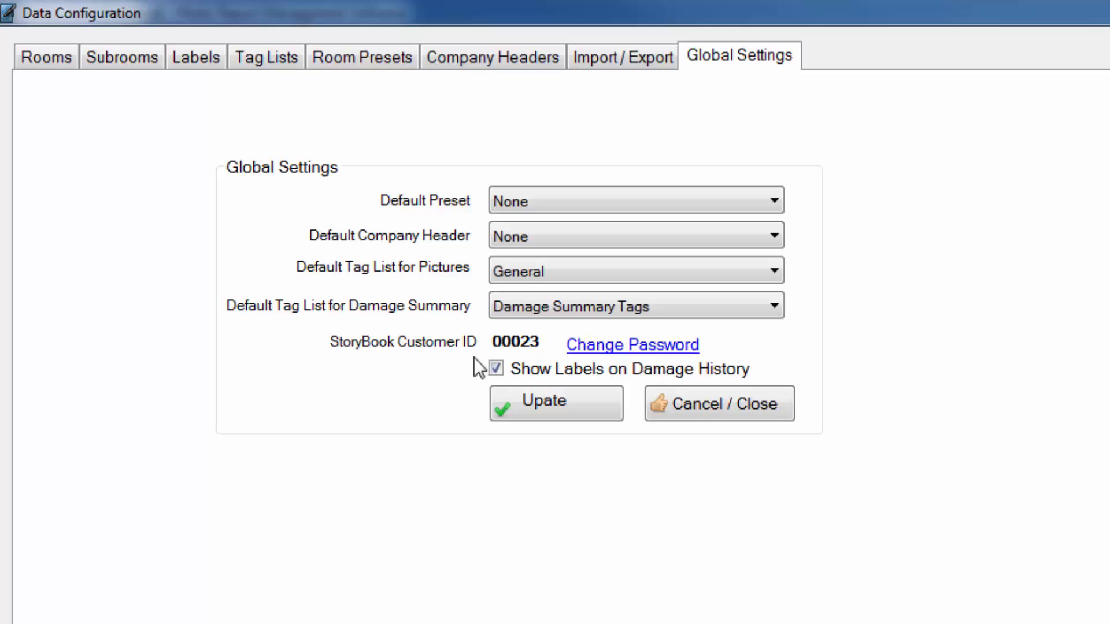
pyautogui.click(552, 403)
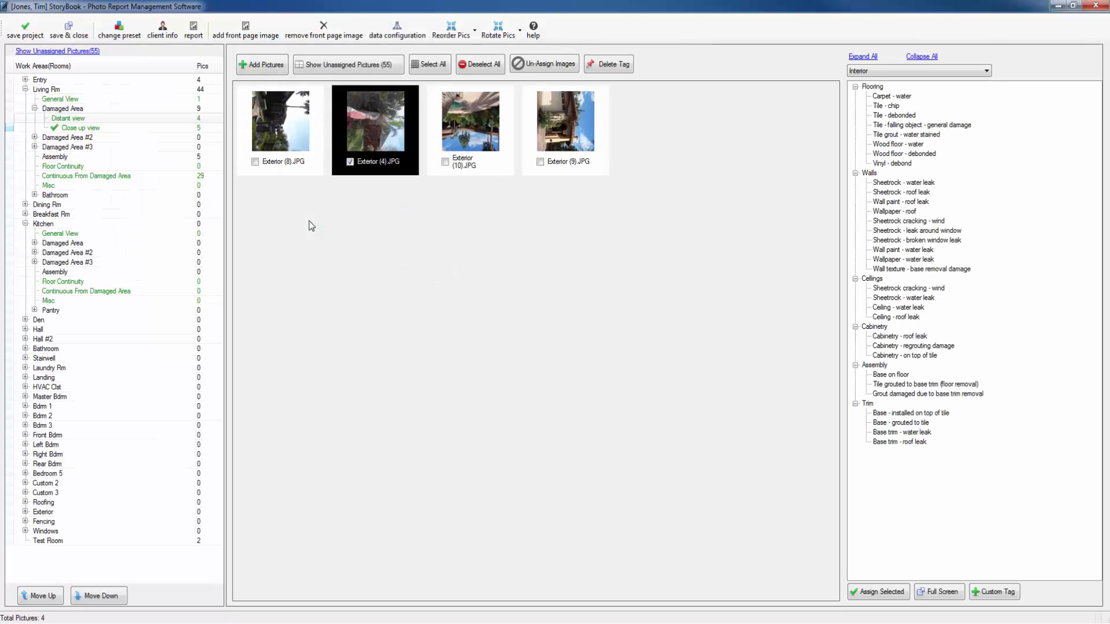